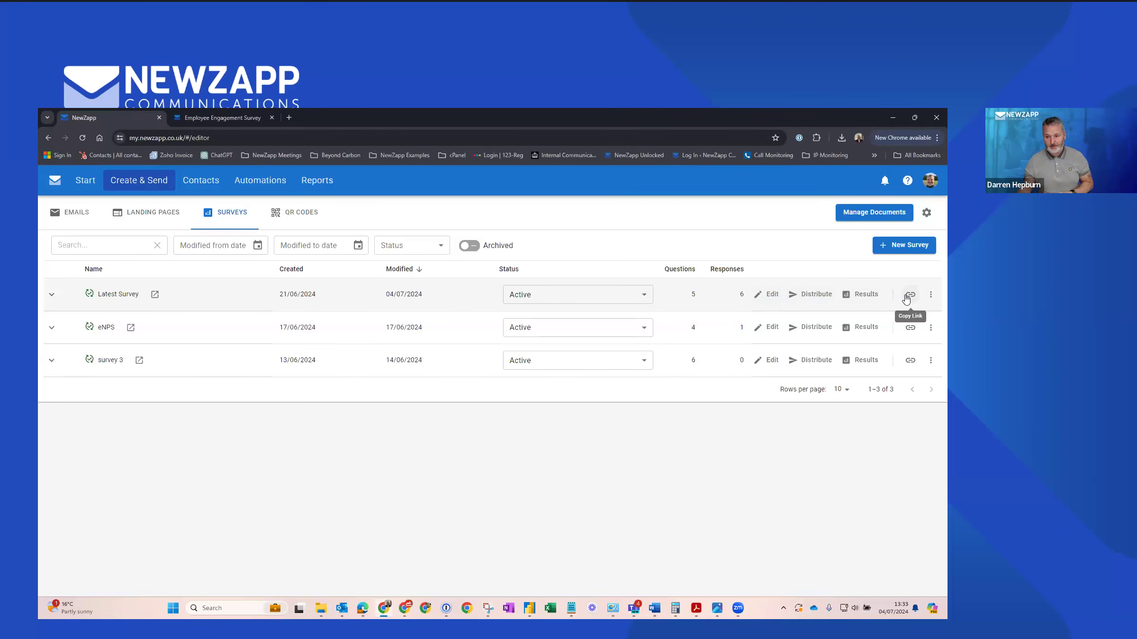
left_click(930, 296)
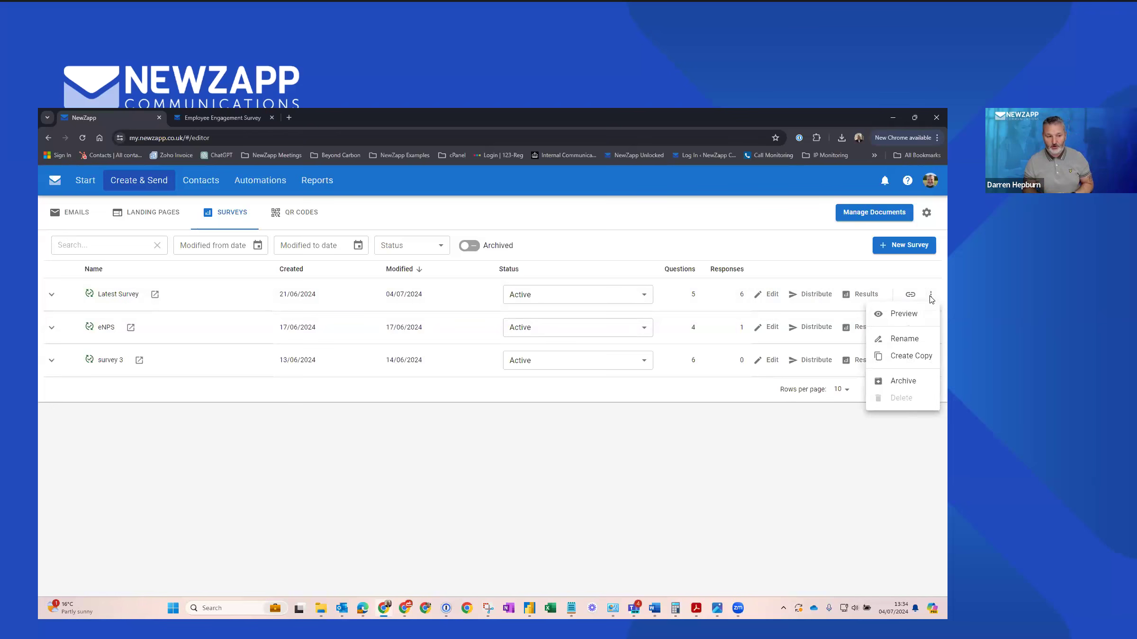
left_click(668, 255)
Create a new survey named "Today's Survey" from the Empty Survey template
left_click(907, 249)
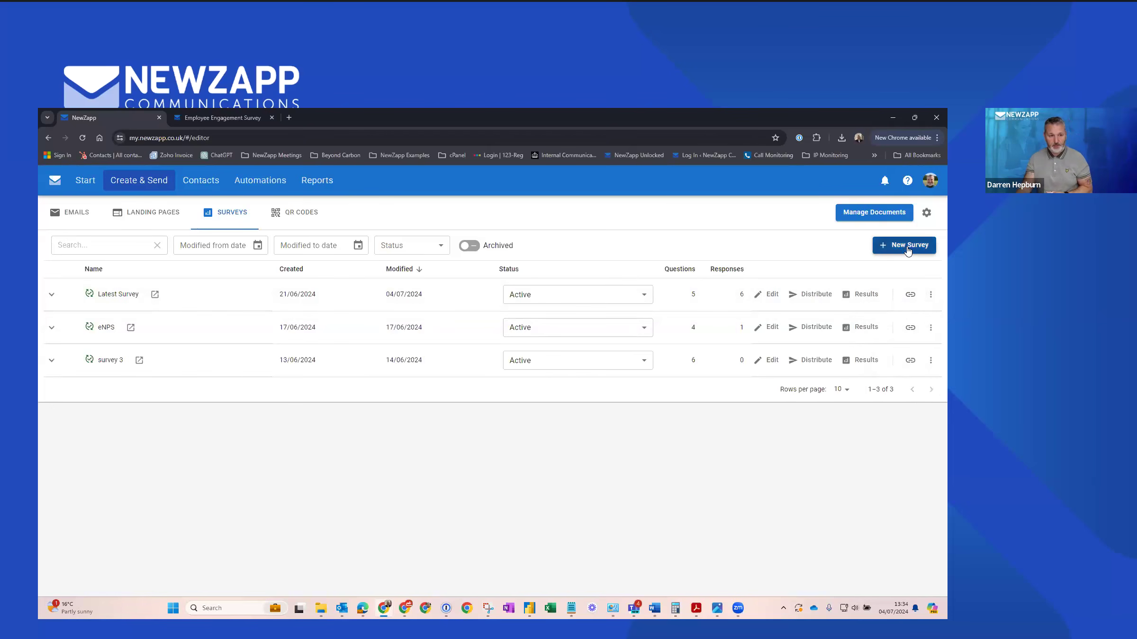
left_click(907, 250)
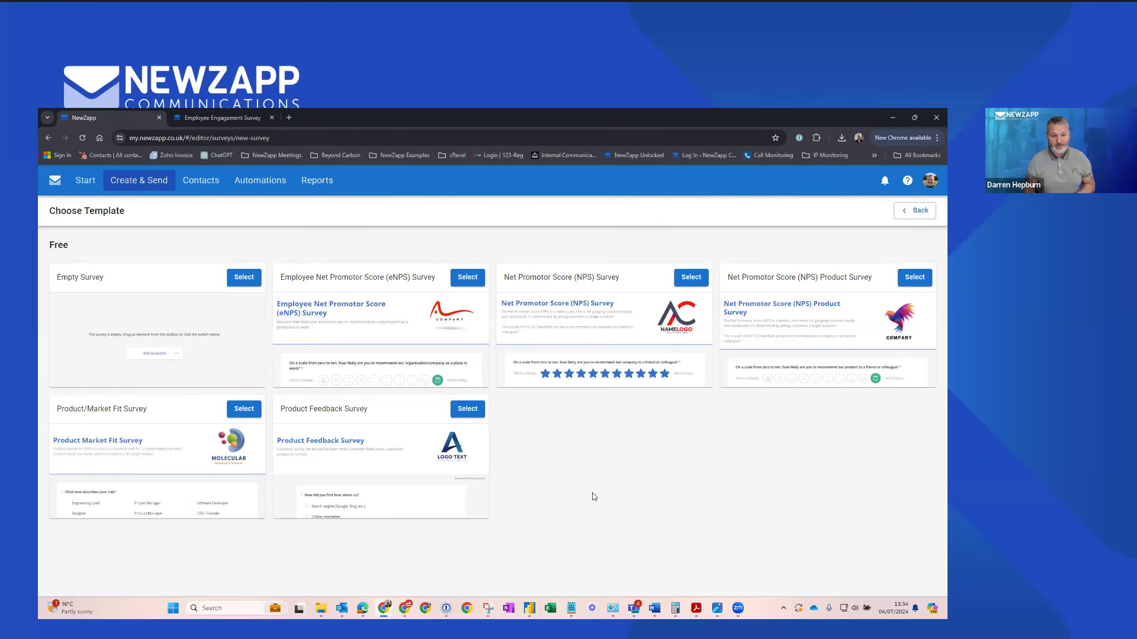
mouse_move(310, 325)
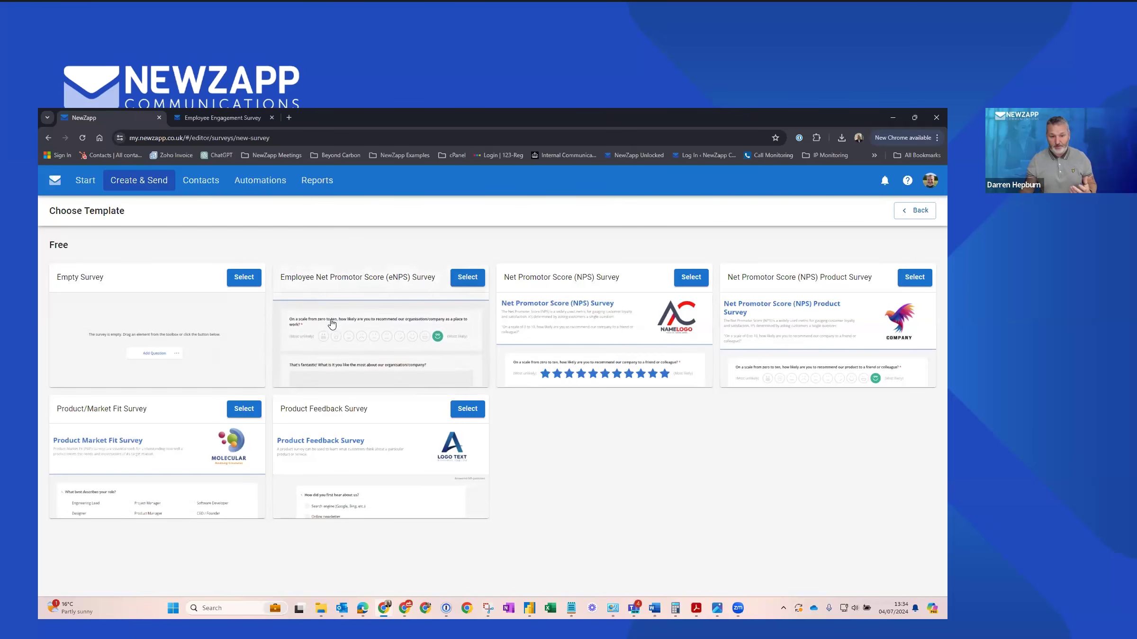
mouse_move(553, 330)
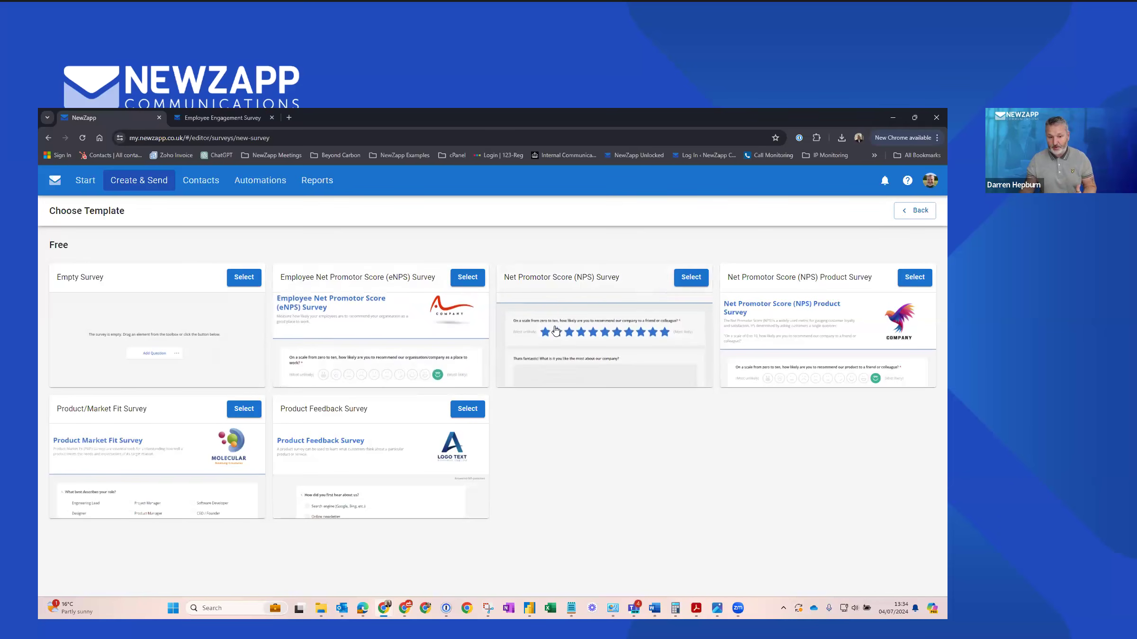
mouse_move(368, 463)
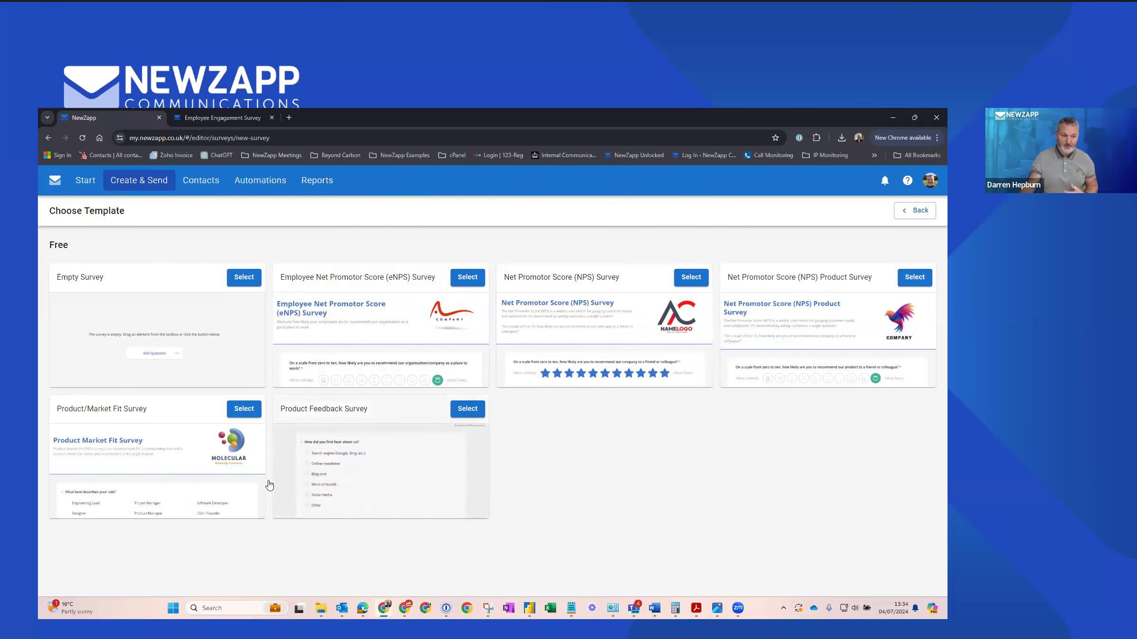
mouse_move(154, 474)
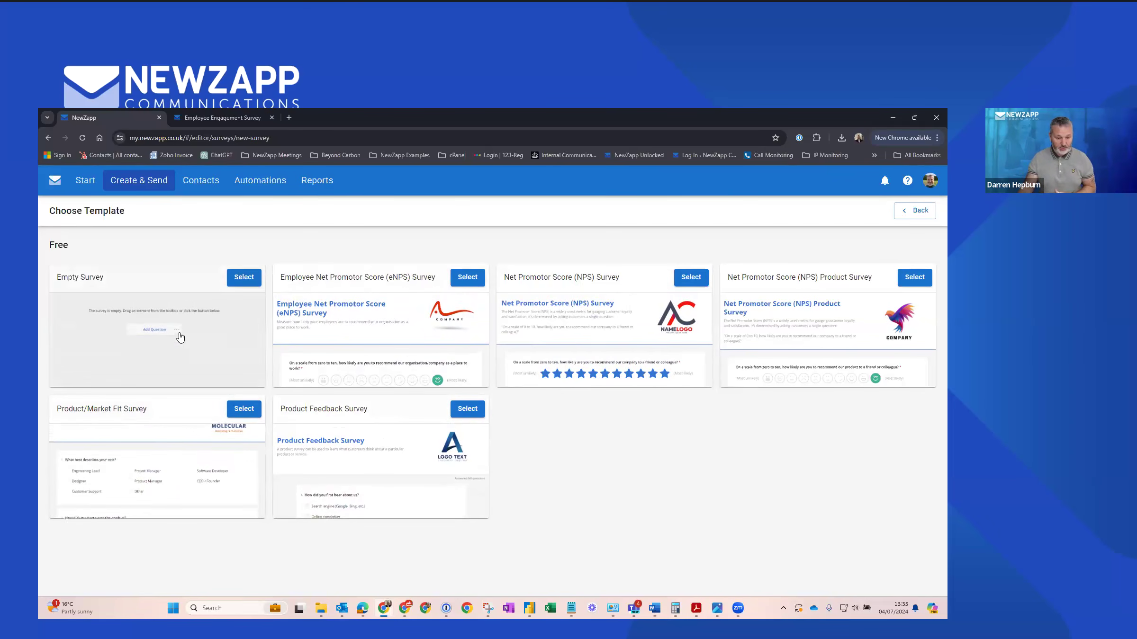
left_click(241, 280)
left_click(402, 386)
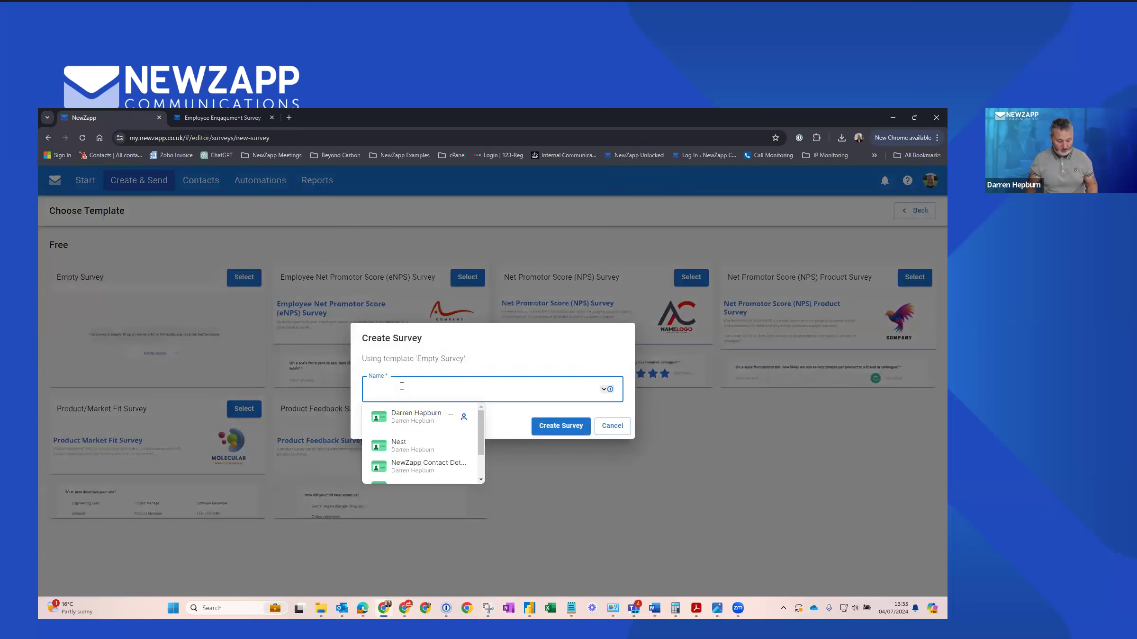
type("Tod")
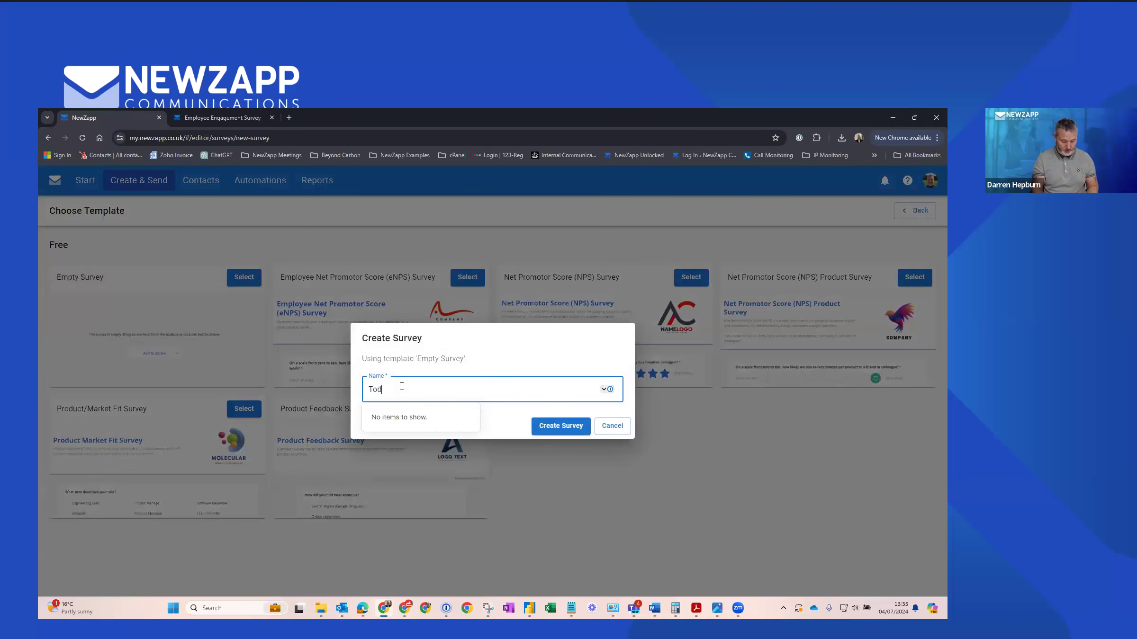
type("ay's ")
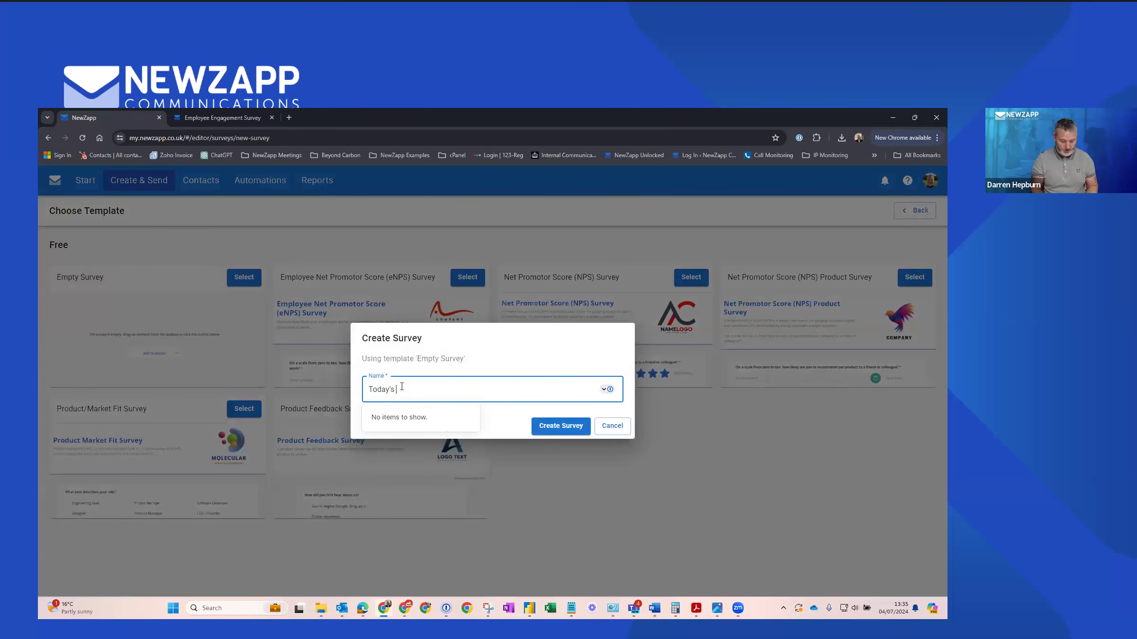
type("Survey")
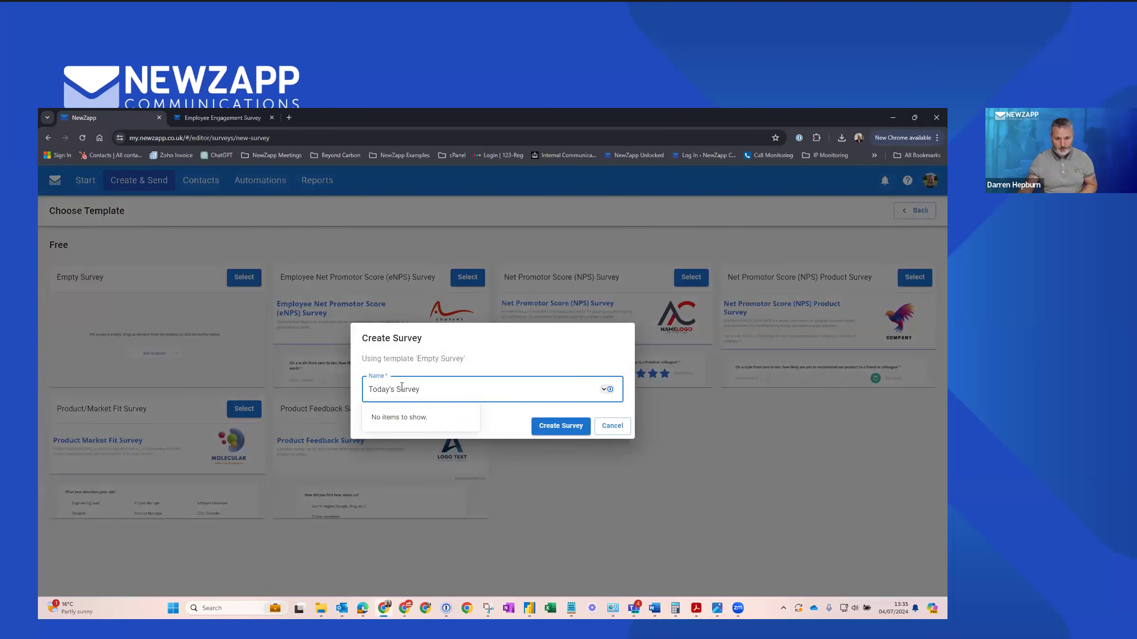
left_click(565, 426)
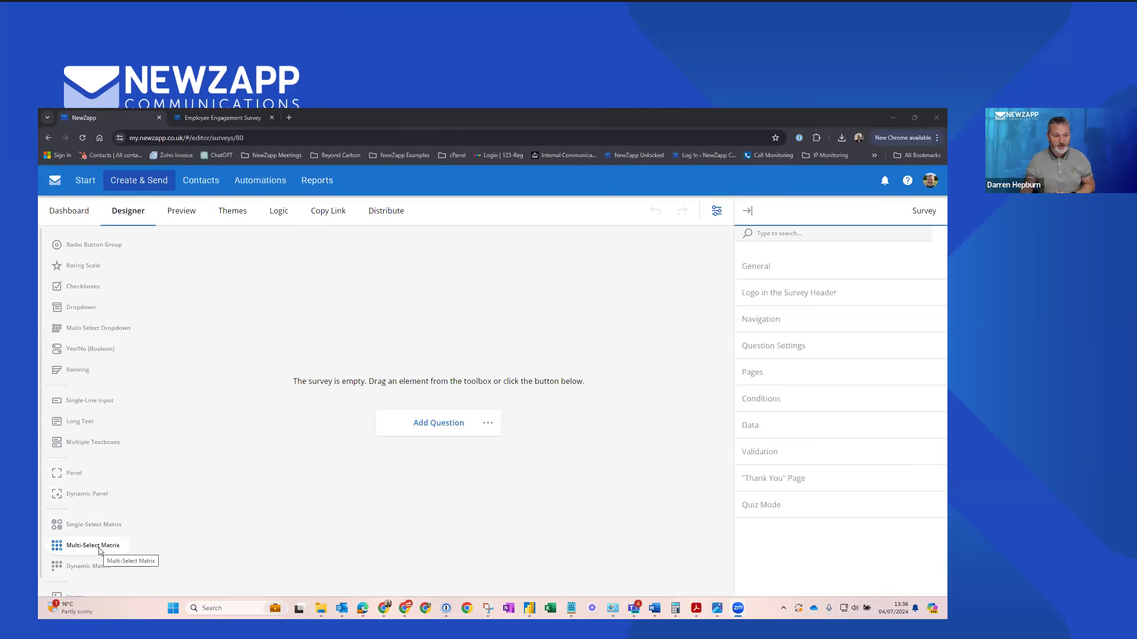
Add a single-line input question to Page 1 and set the survey title to "Election Opinions"
left_click(95, 404)
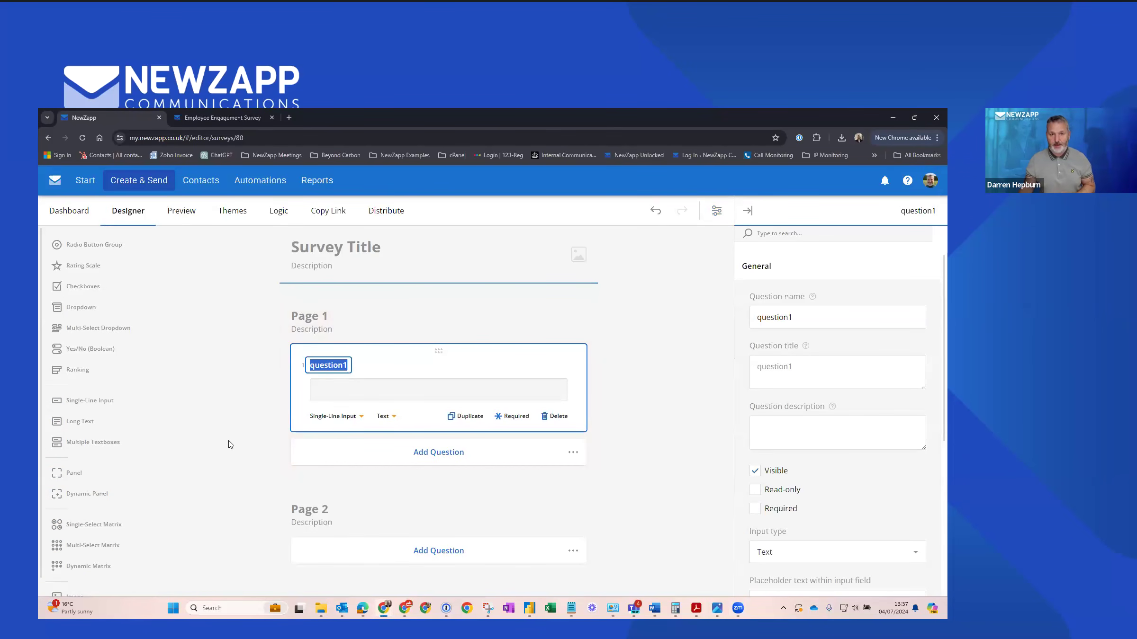
left_click(359, 247)
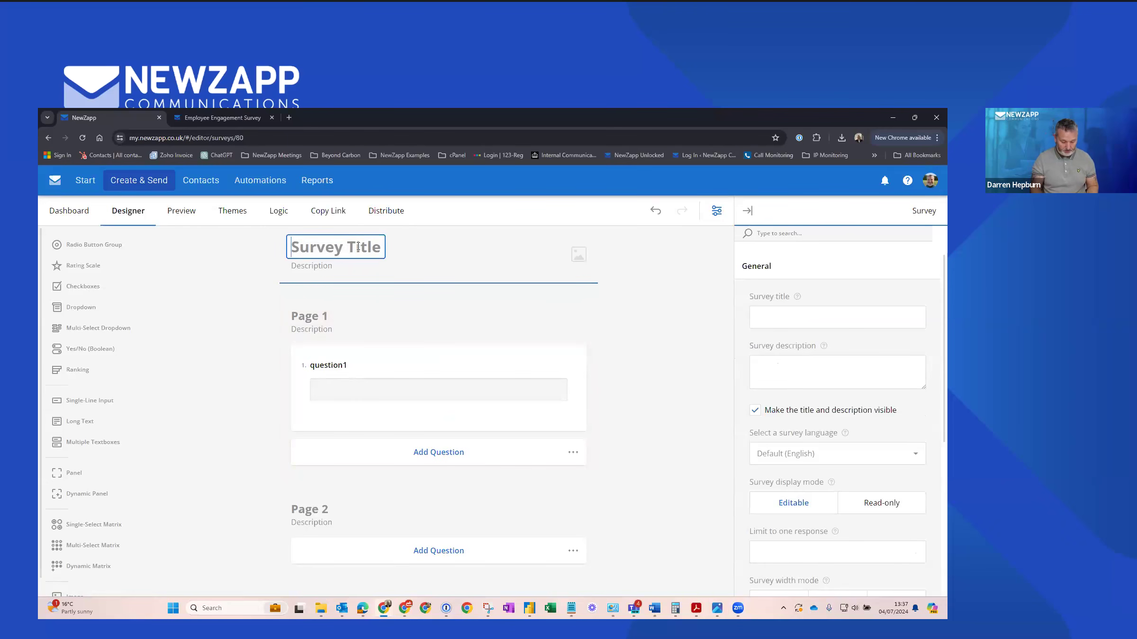
type("Election")
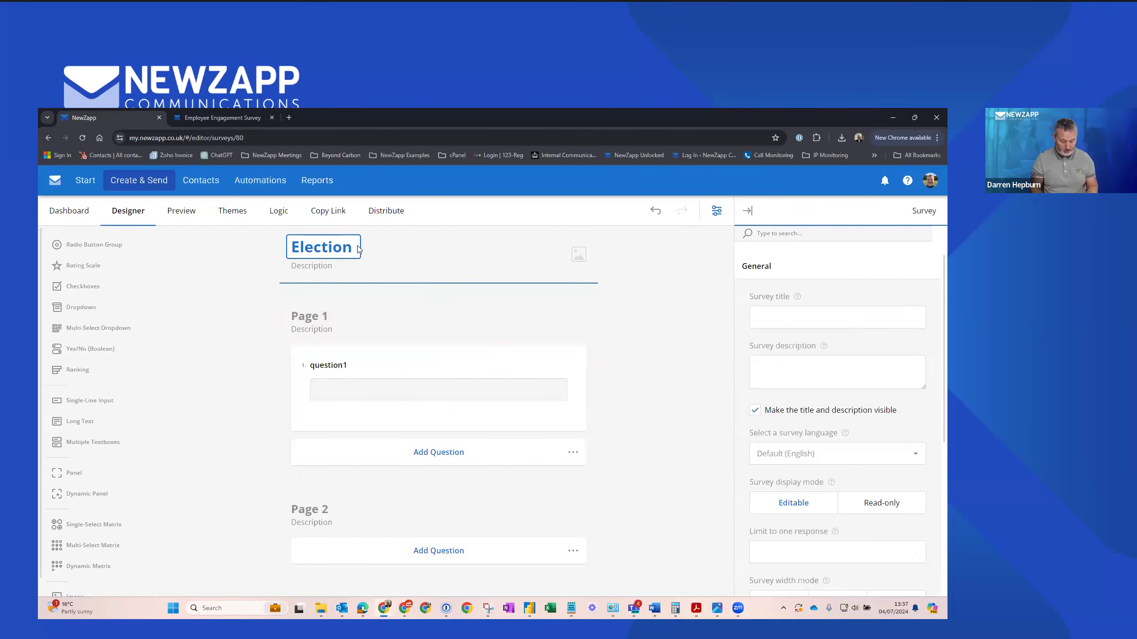
type(" Op")
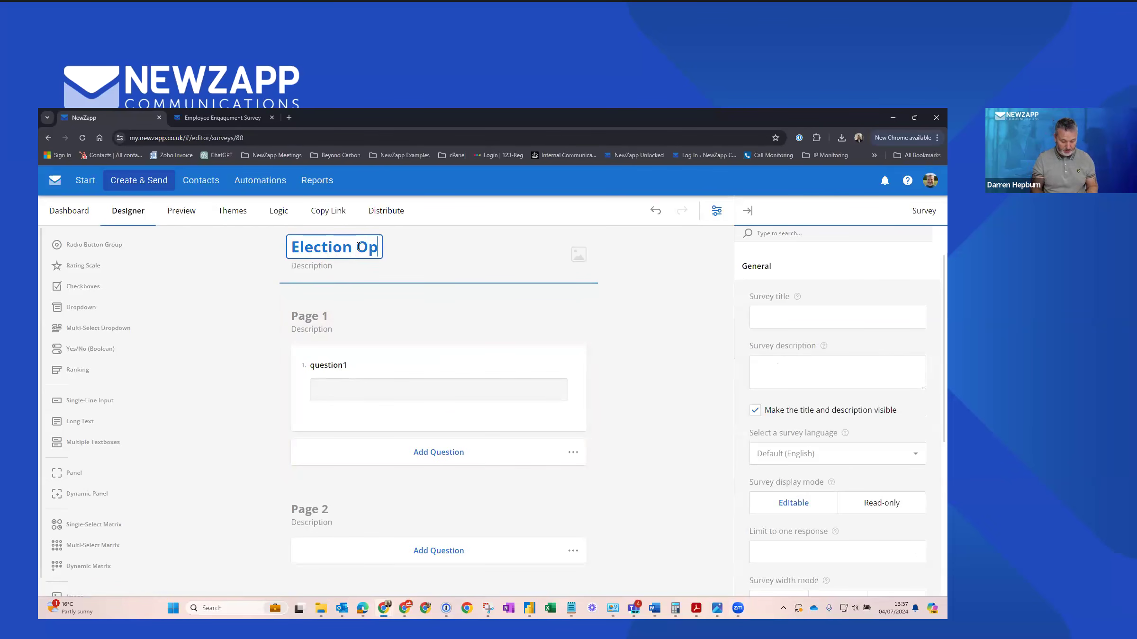
type("inions")
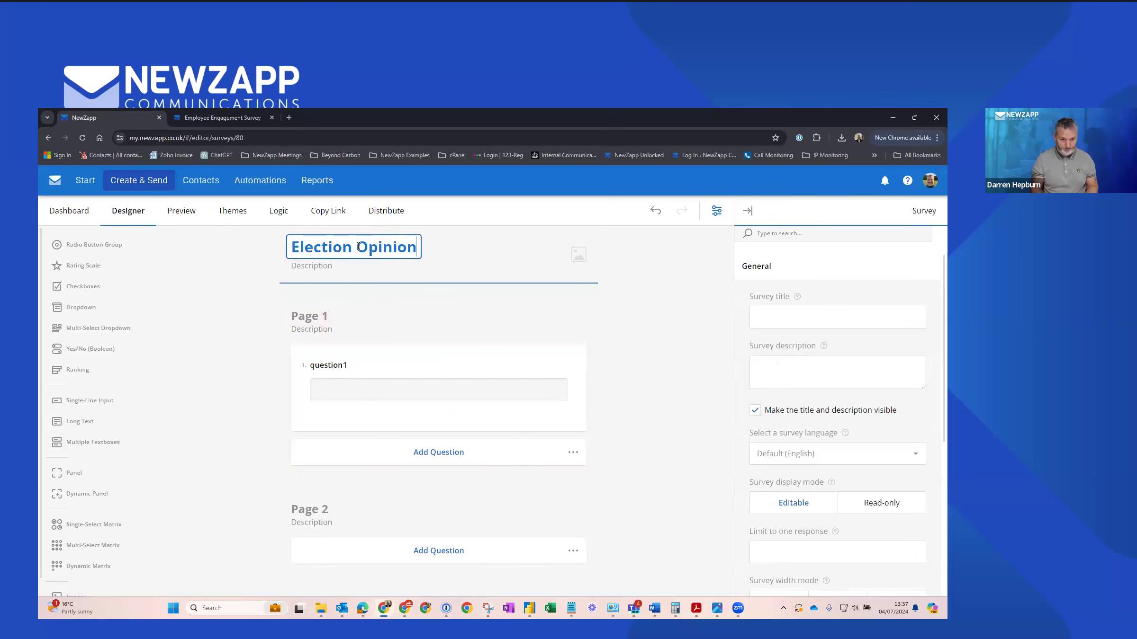
Title the first question "Name" and add a second single-line input question titled "Email Address"
left_click(354, 368)
left_click(332, 364)
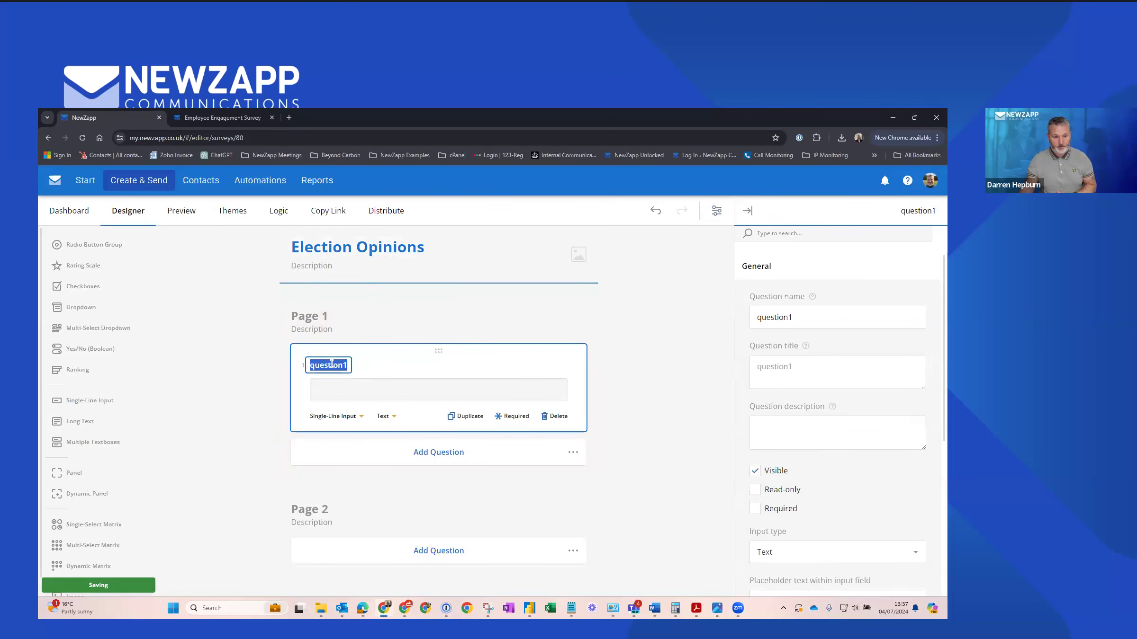
type("Name")
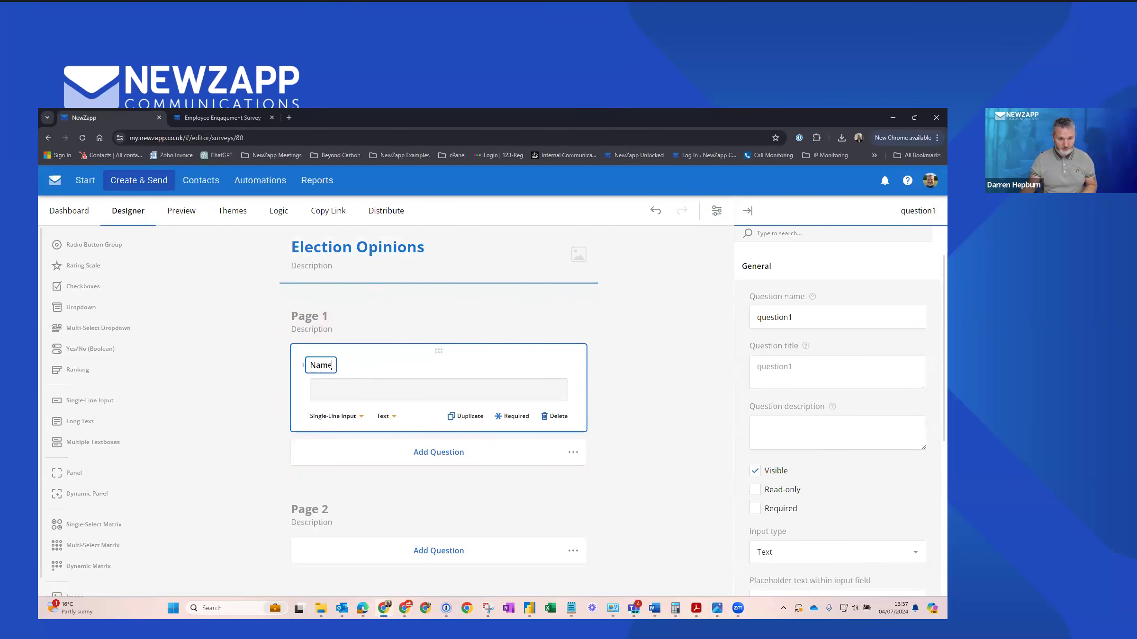
left_click(343, 393)
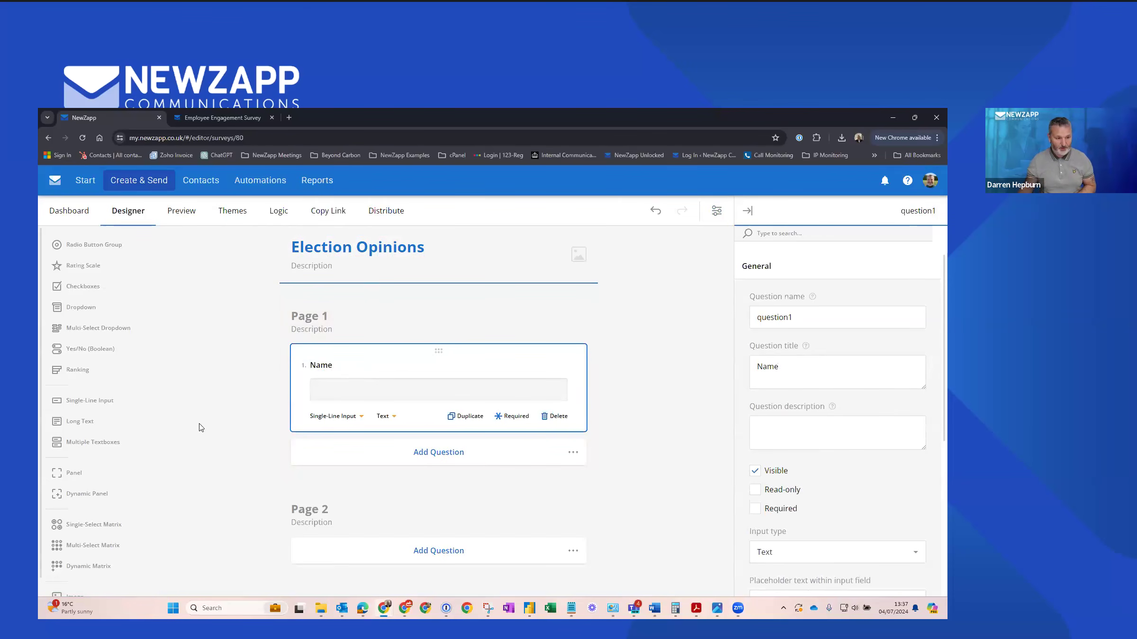
left_click(83, 401)
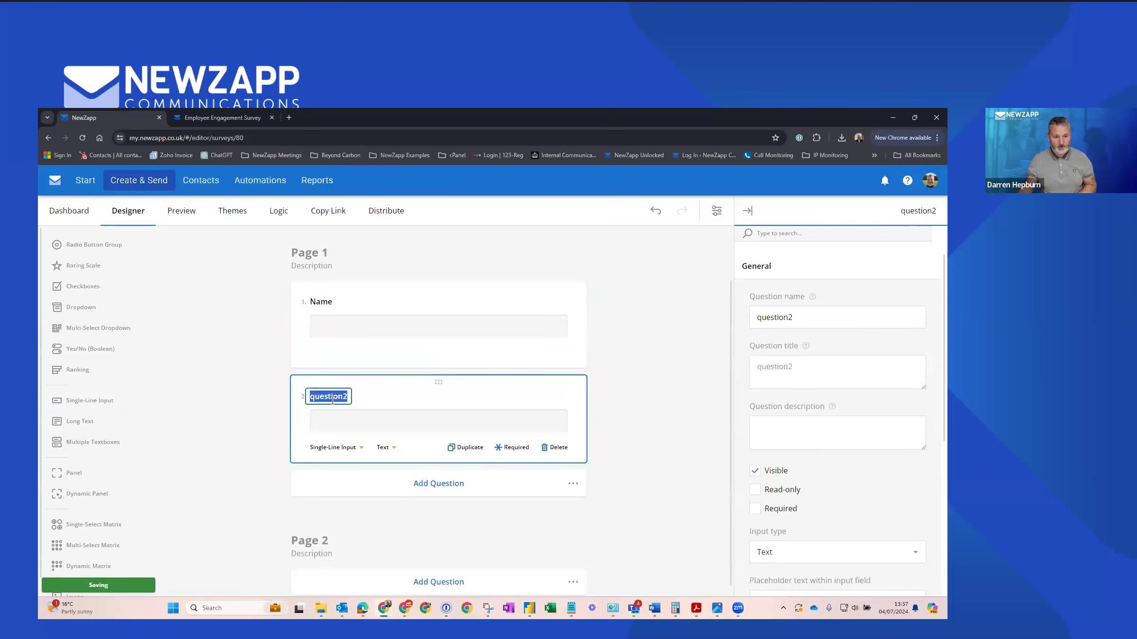
type("Email Address")
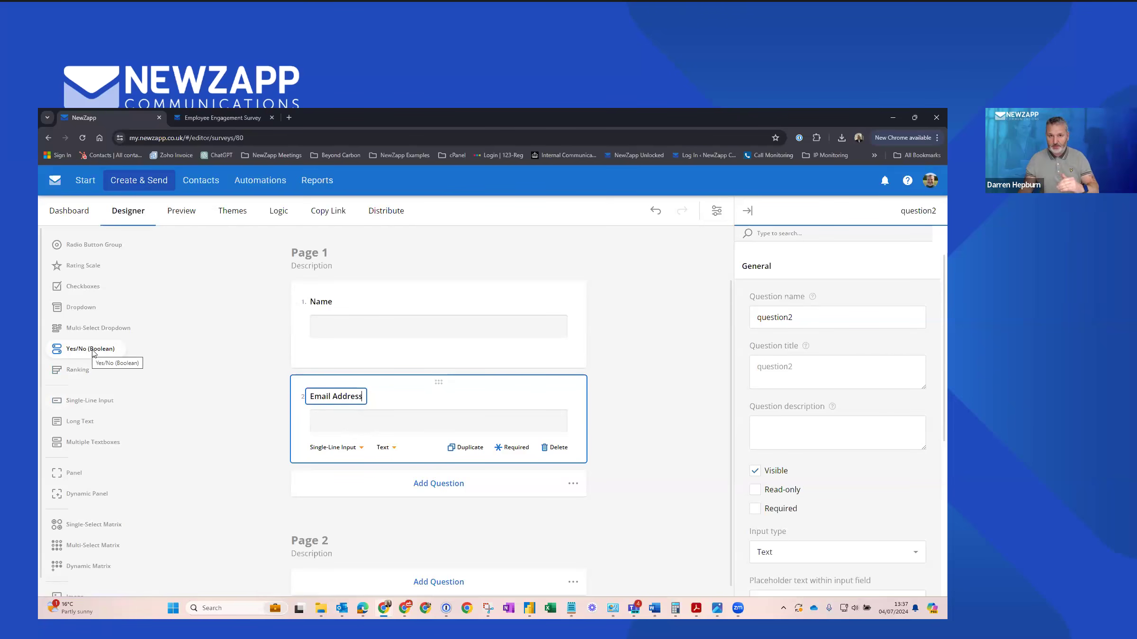
Add a Yes/No (Boolean) question below Email Address, titled "Are you going to vote today"
left_click_drag(93, 354, 439, 461)
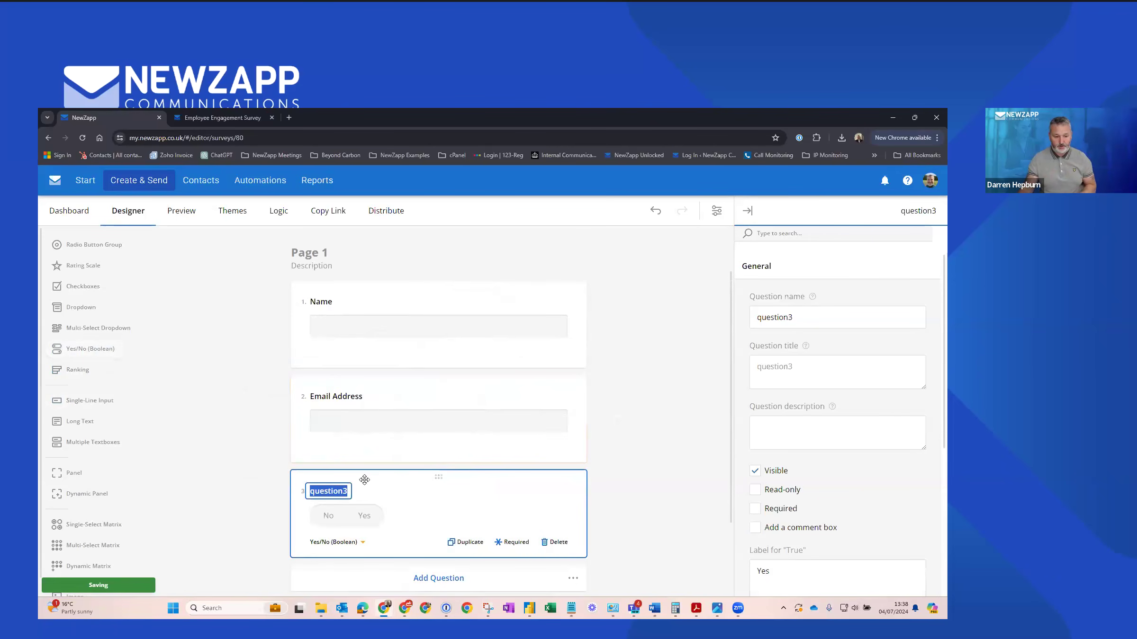
type("Are you")
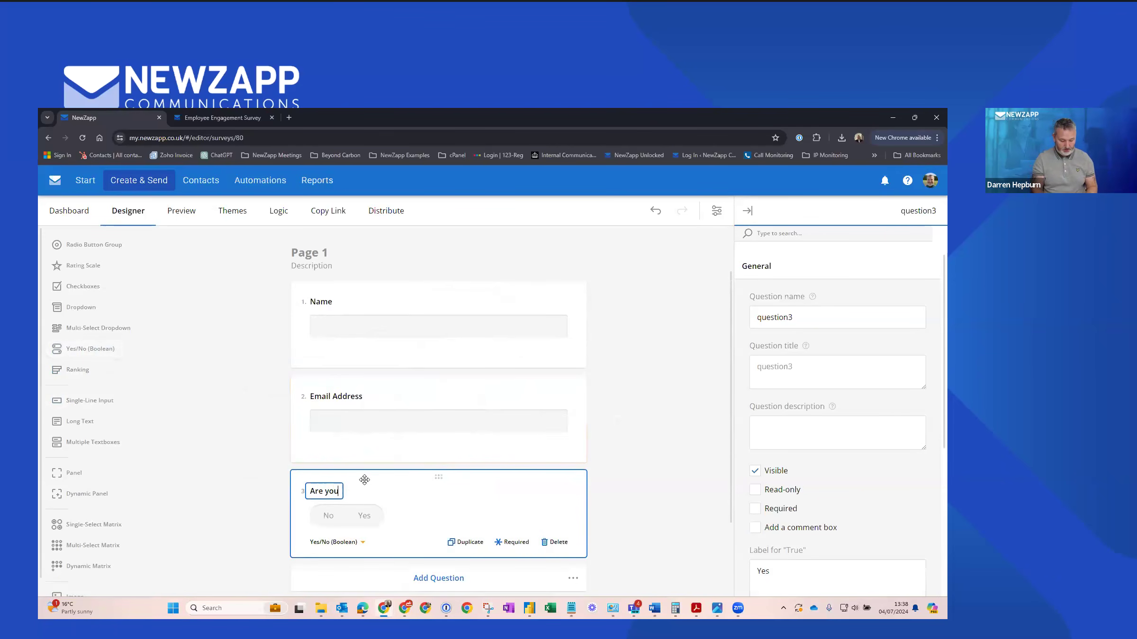
type(" going to vote today")
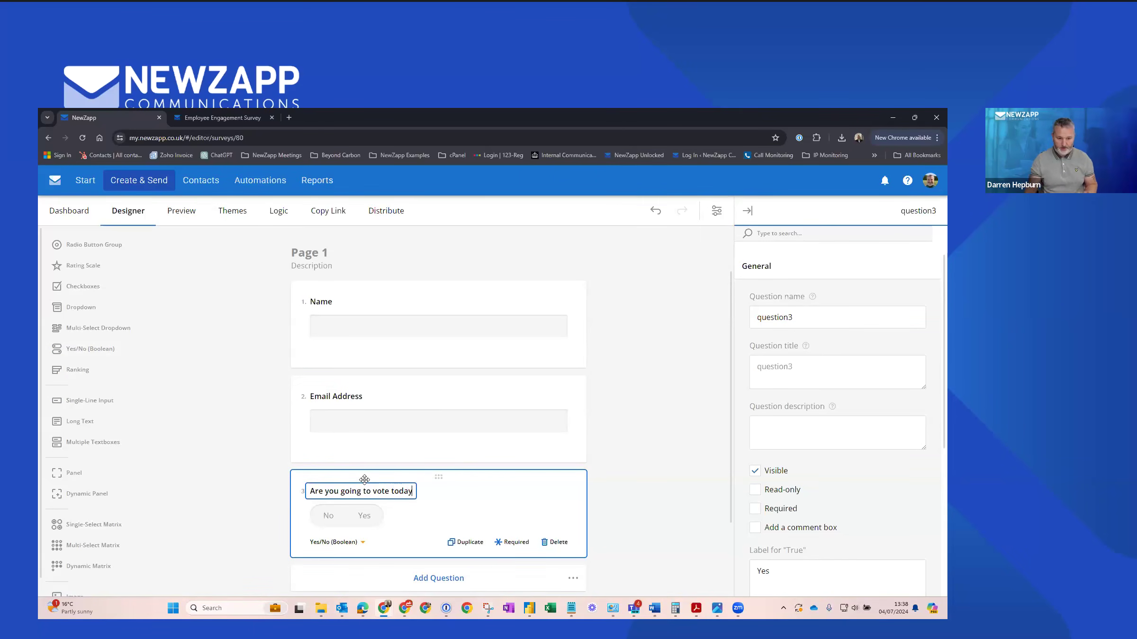
Add a single-line input question after the voting question, titled "Oh ok why not?"
scroll(361, 471, "down", 2)
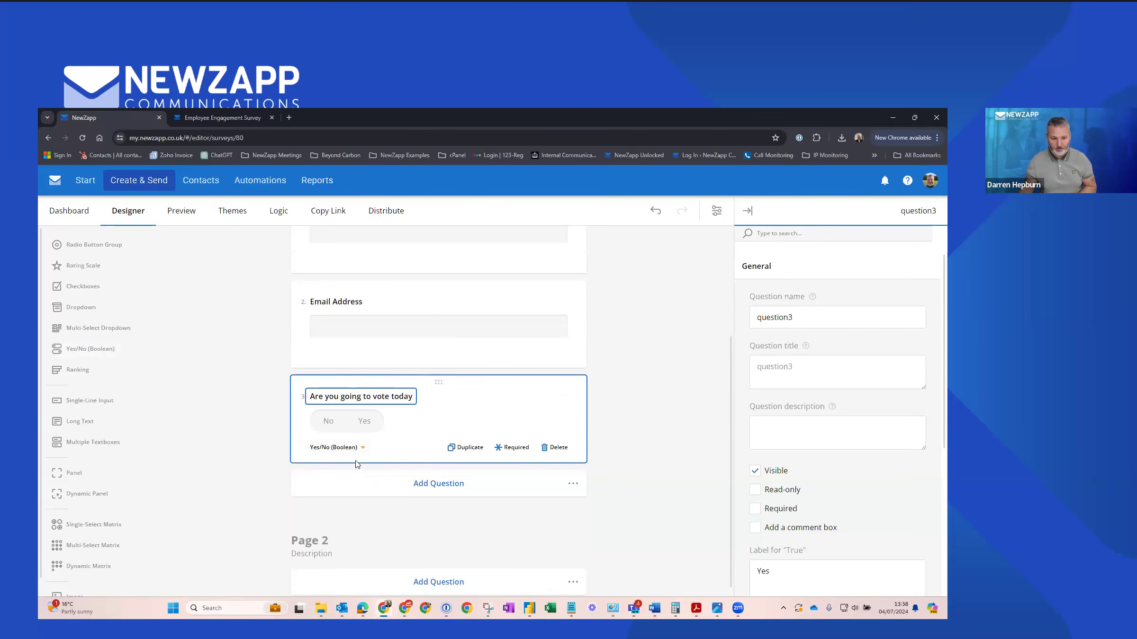
left_click(88, 402)
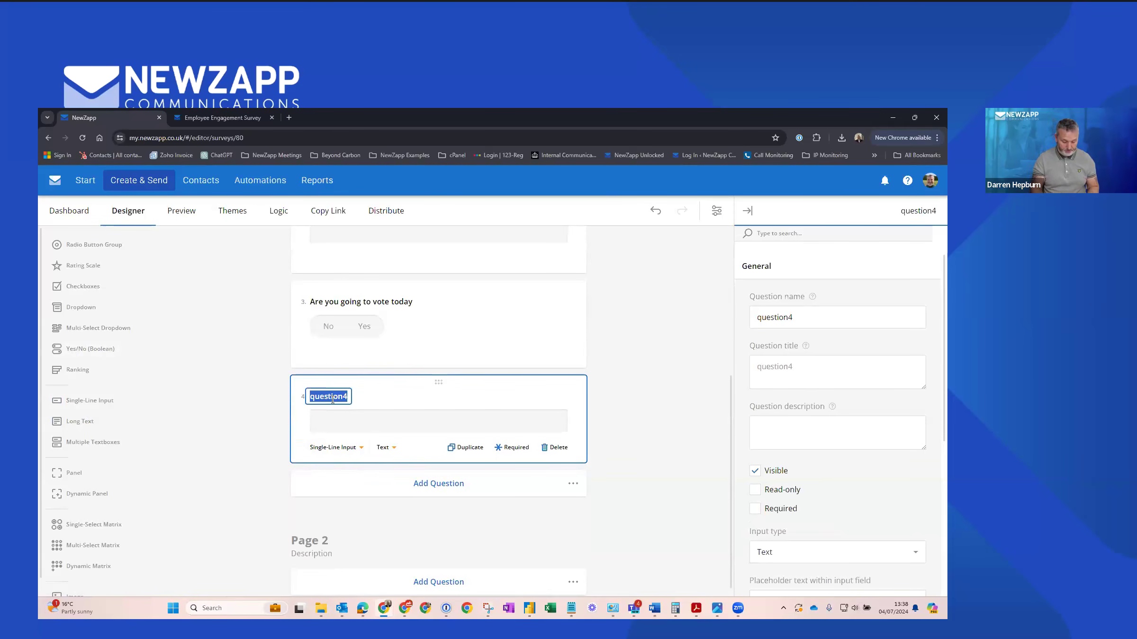
type("Oh ok why not?")
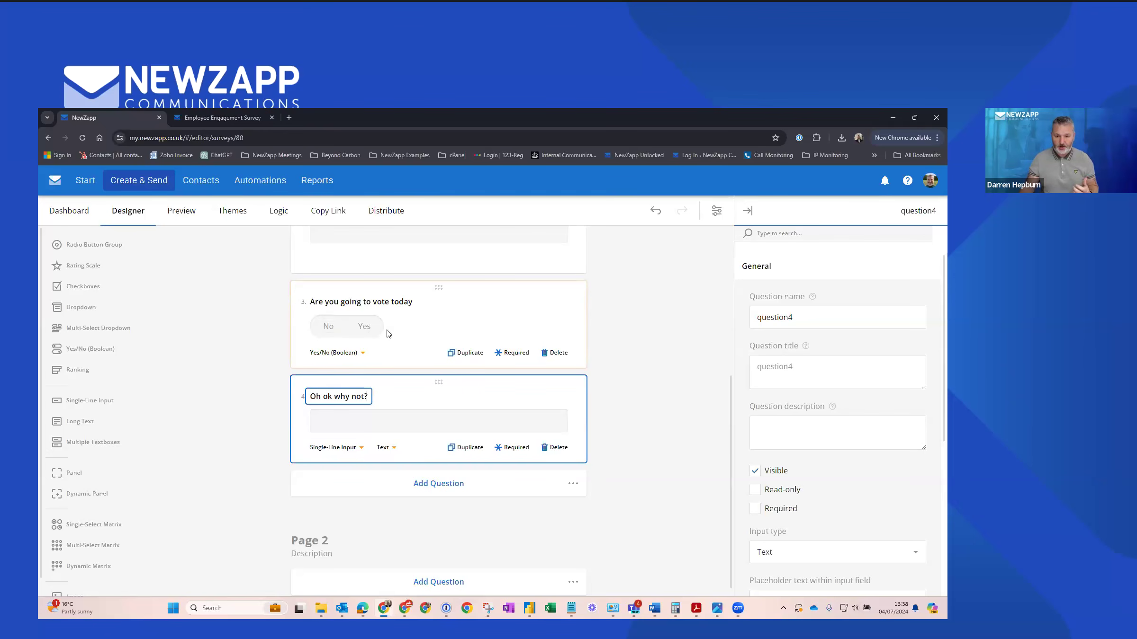
Set a condition making the "Oh ok why not?" question visible only if question3 equals No
scroll(804, 516, "down", 5)
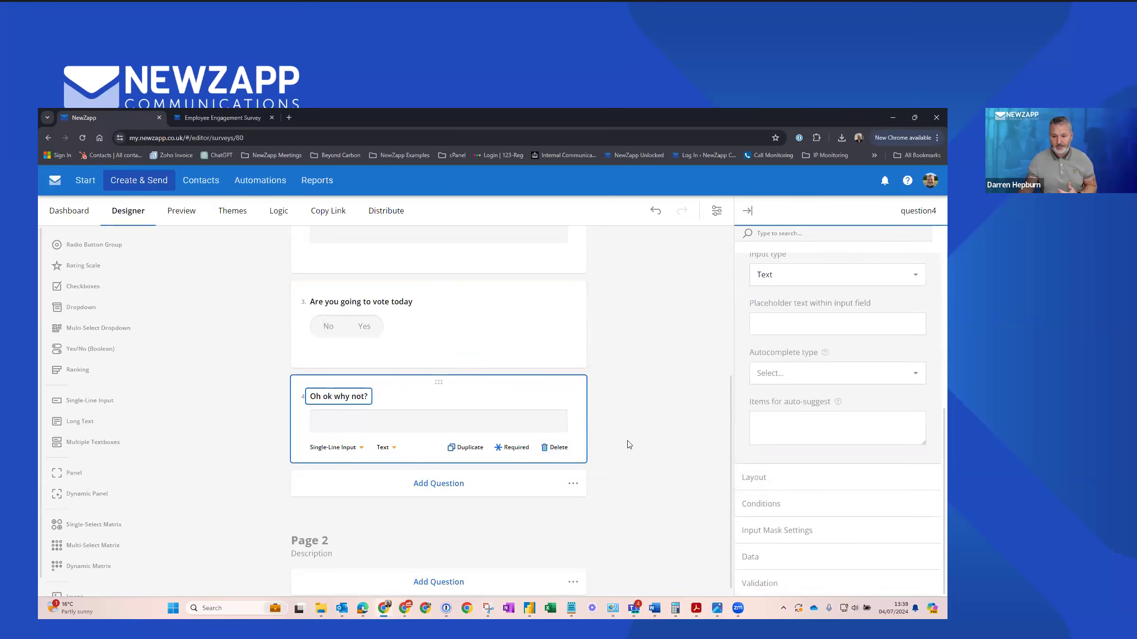
left_click(802, 504)
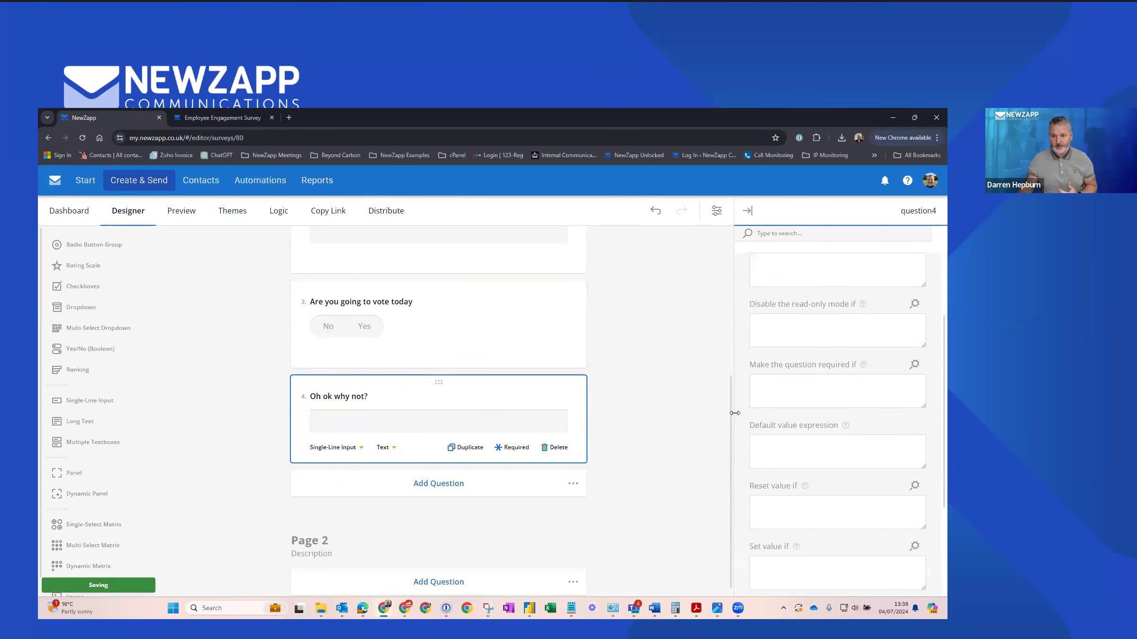
scroll(805, 381, "up", 2)
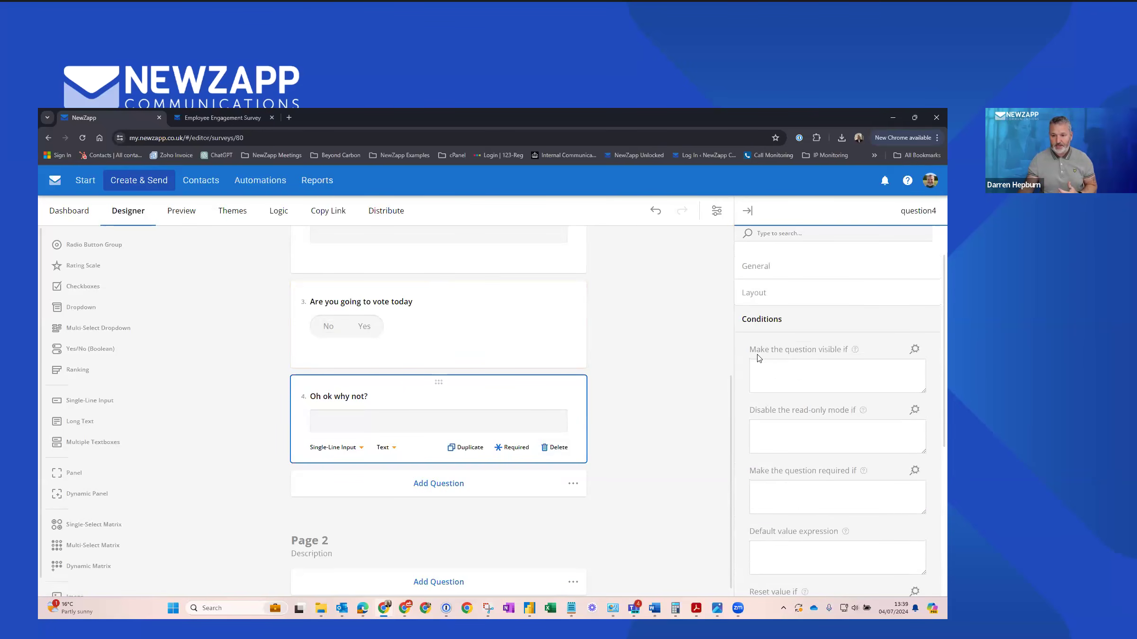
left_click(915, 351)
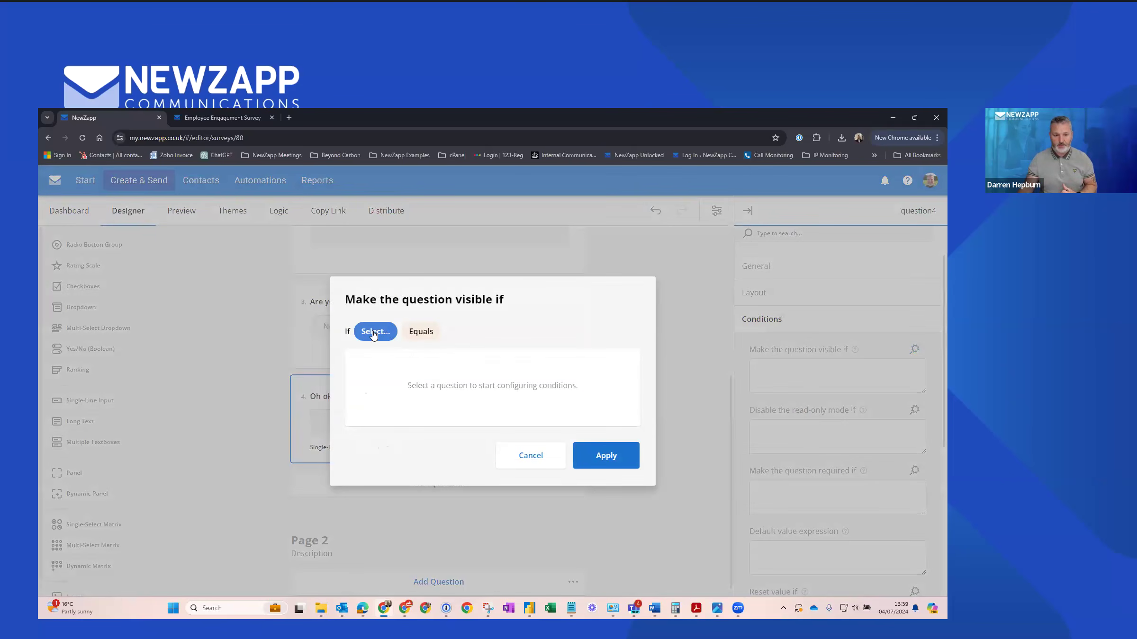
left_click(375, 333)
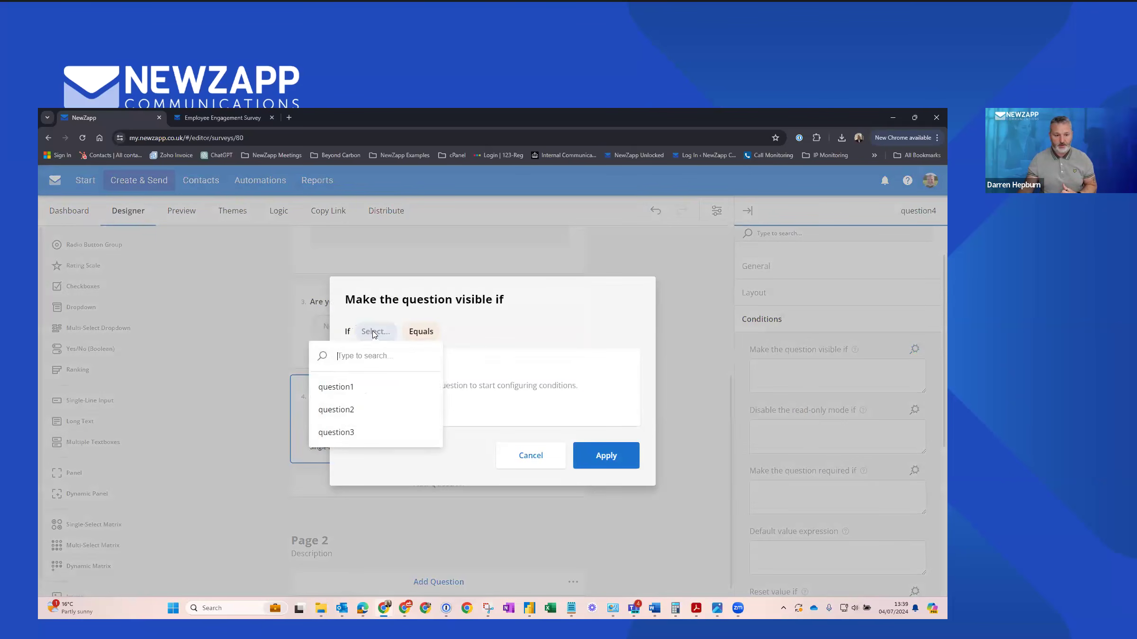
left_click(348, 433)
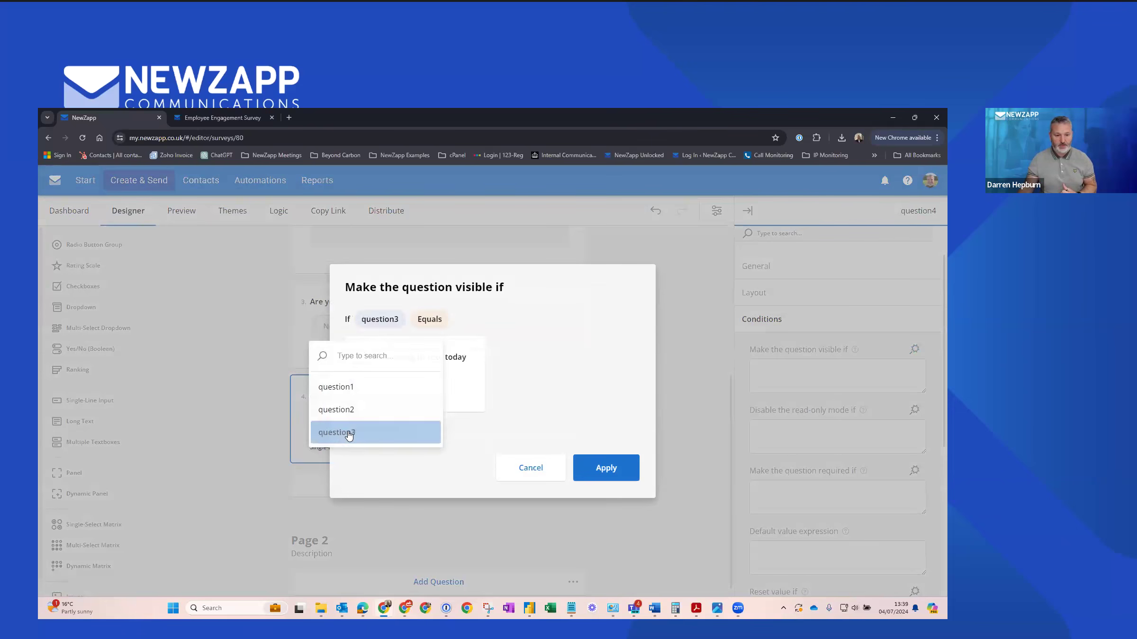
left_click(428, 322)
left_click(414, 390)
left_click(383, 381)
left_click(607, 471)
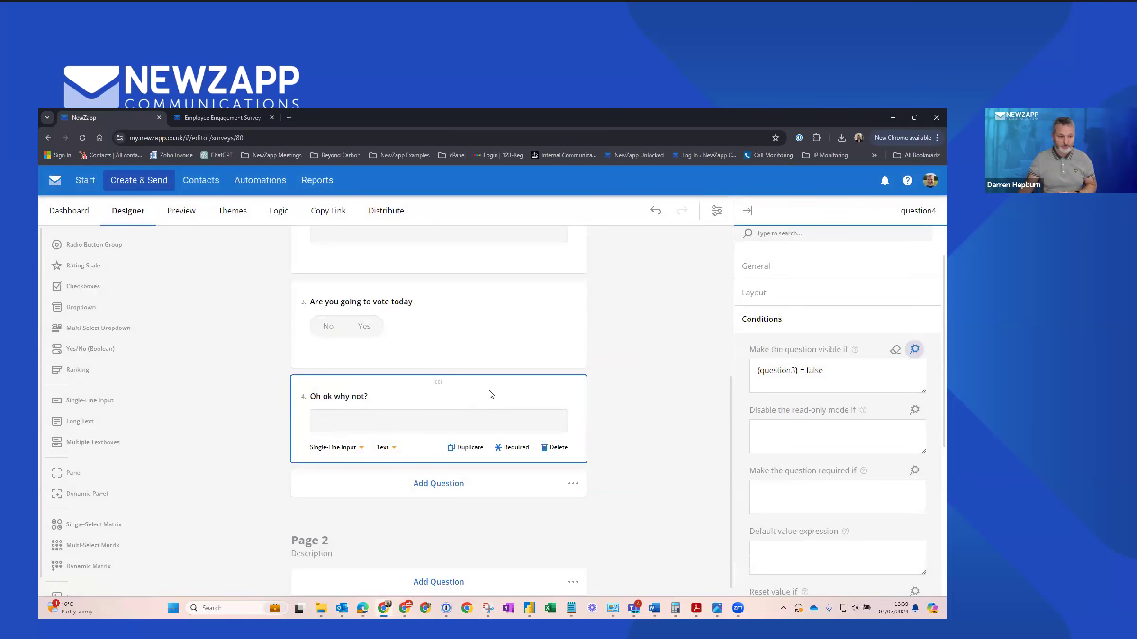
Add a single-line input question below "Oh ok why not?", titled "Interesting, who are you going to vote for?"
left_click(87, 403)
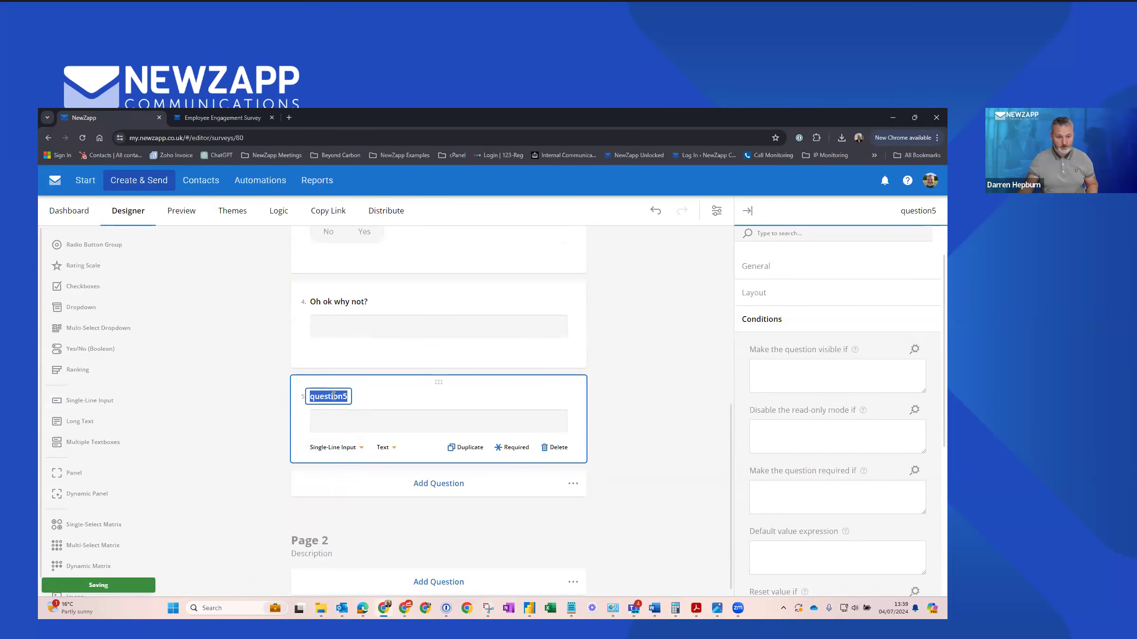
type("Intere")
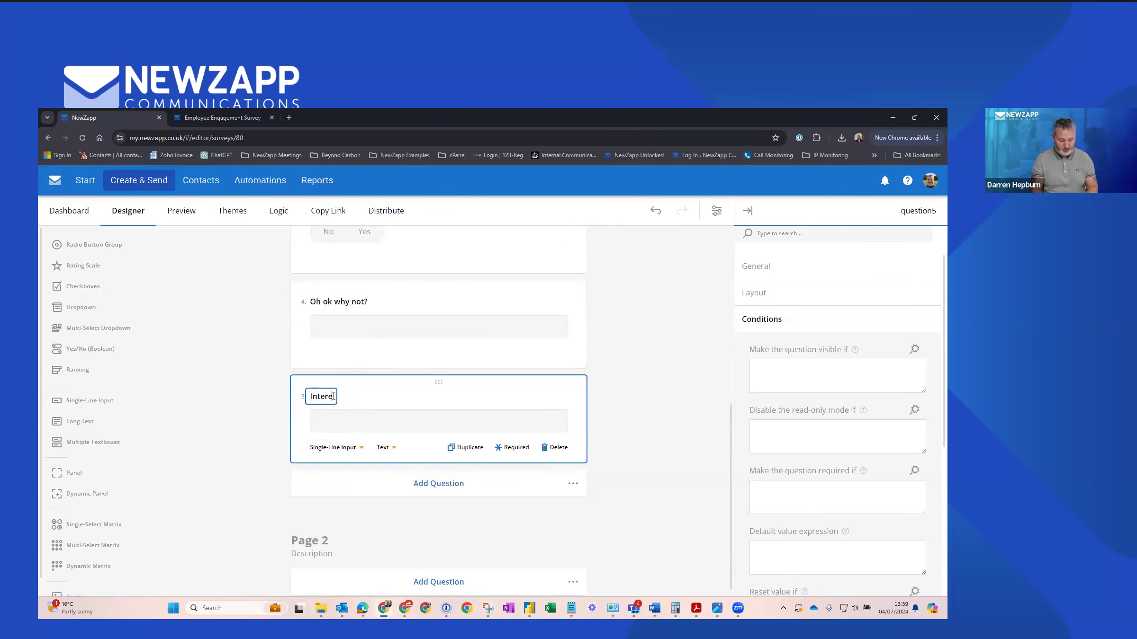
type("sting, ")
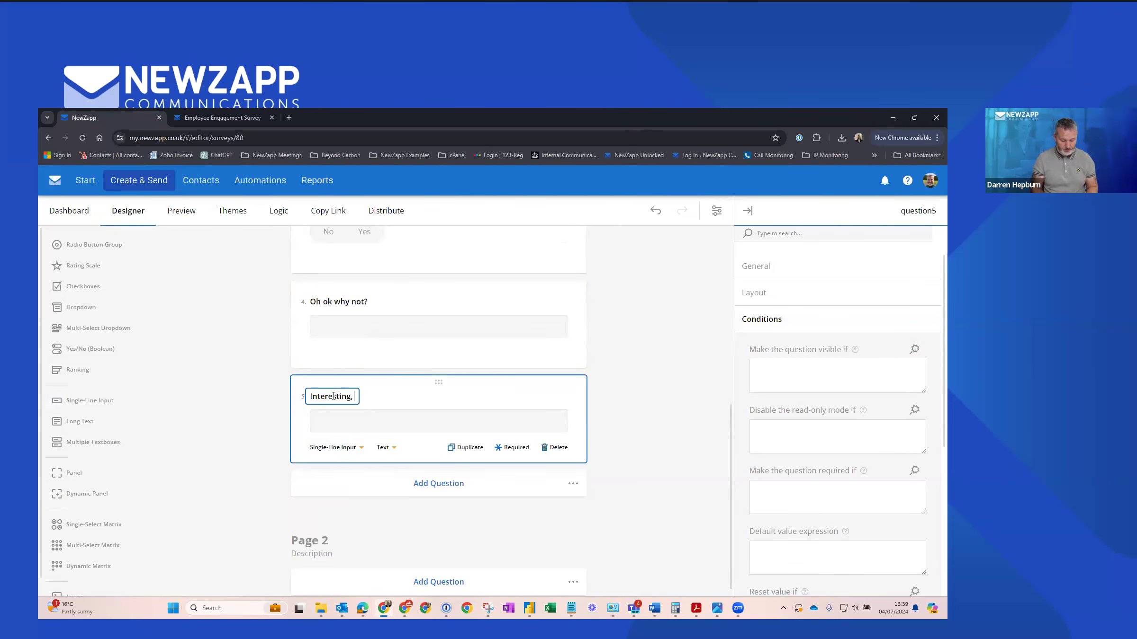
type("who are you going to vote for?")
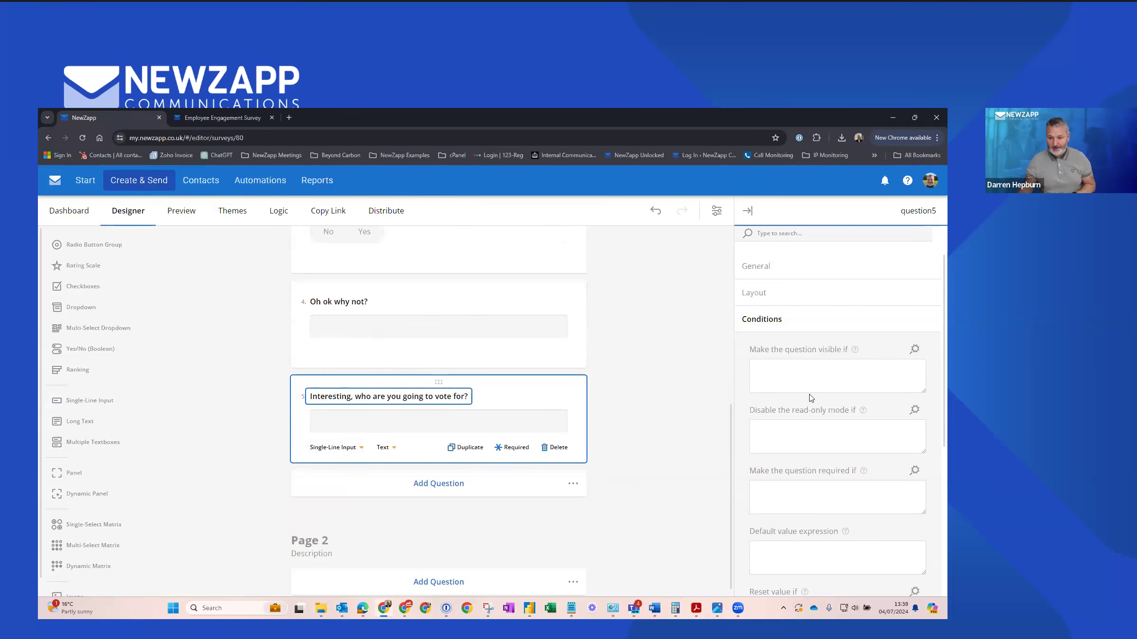
Set a condition making the "Interesting, who are you going to vote for?" question visible only if question3 equals Yes
left_click(915, 351)
left_click(377, 332)
left_click(350, 432)
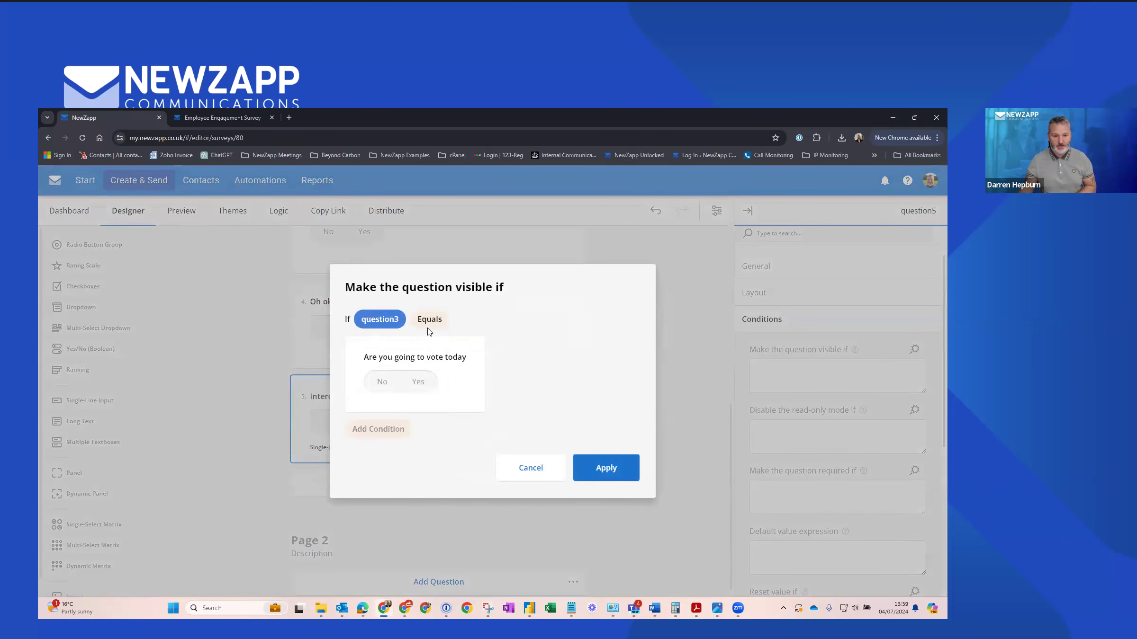
left_click(436, 320)
left_click(408, 396)
left_click(418, 381)
left_click(606, 472)
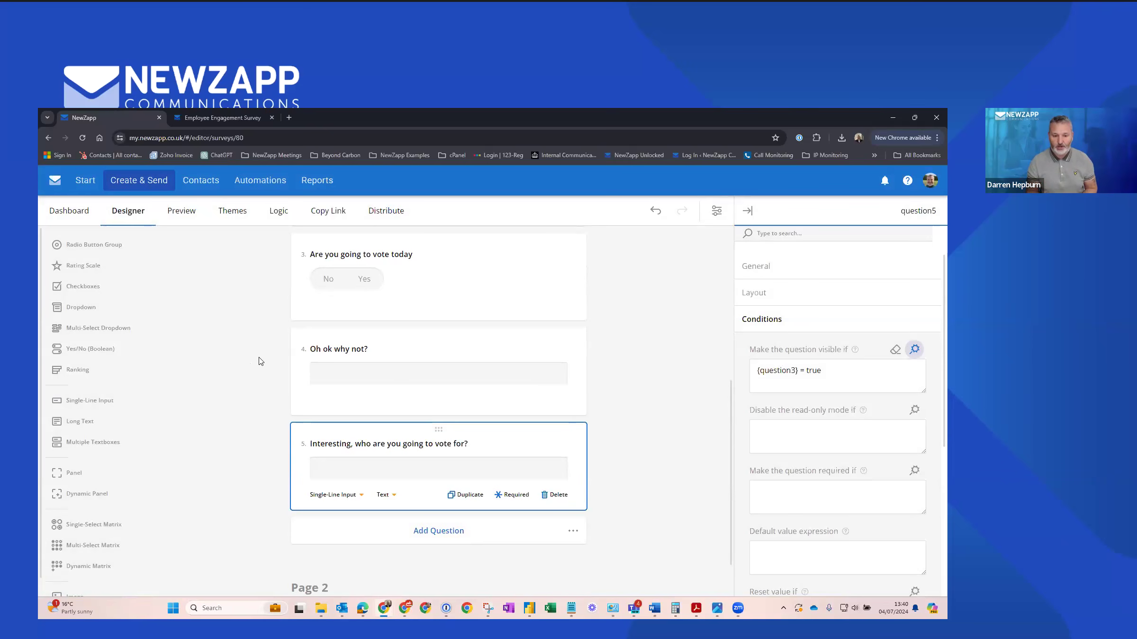
Add a Rating Scale question at the end of Page 1, titled "How do you feel about the election?"
scroll(258, 361, "down", 1)
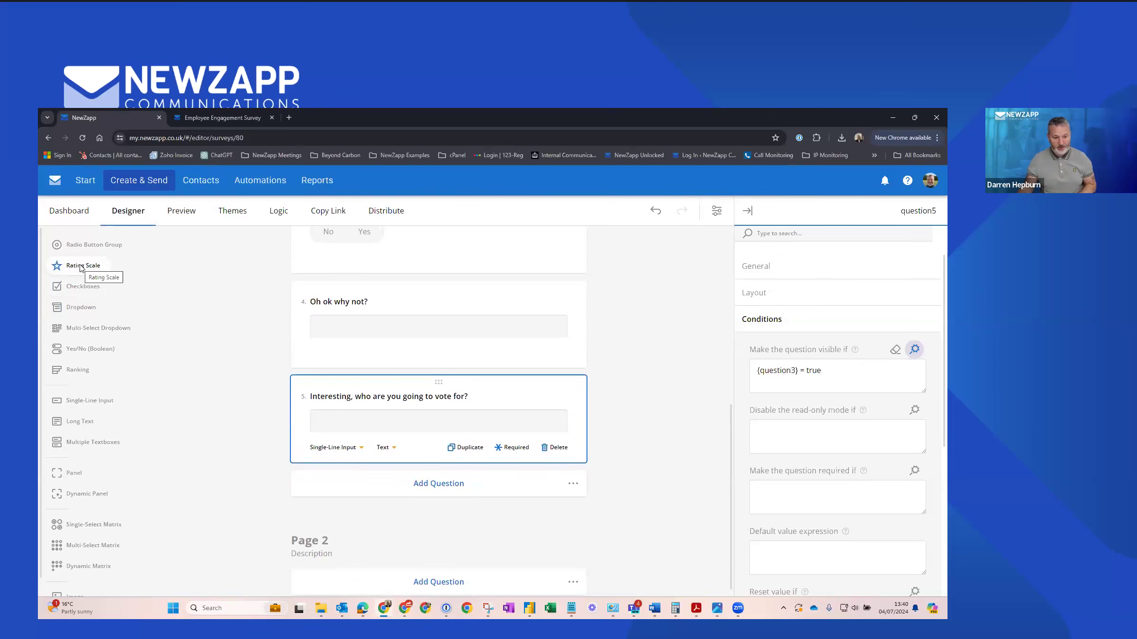
left_click(81, 266)
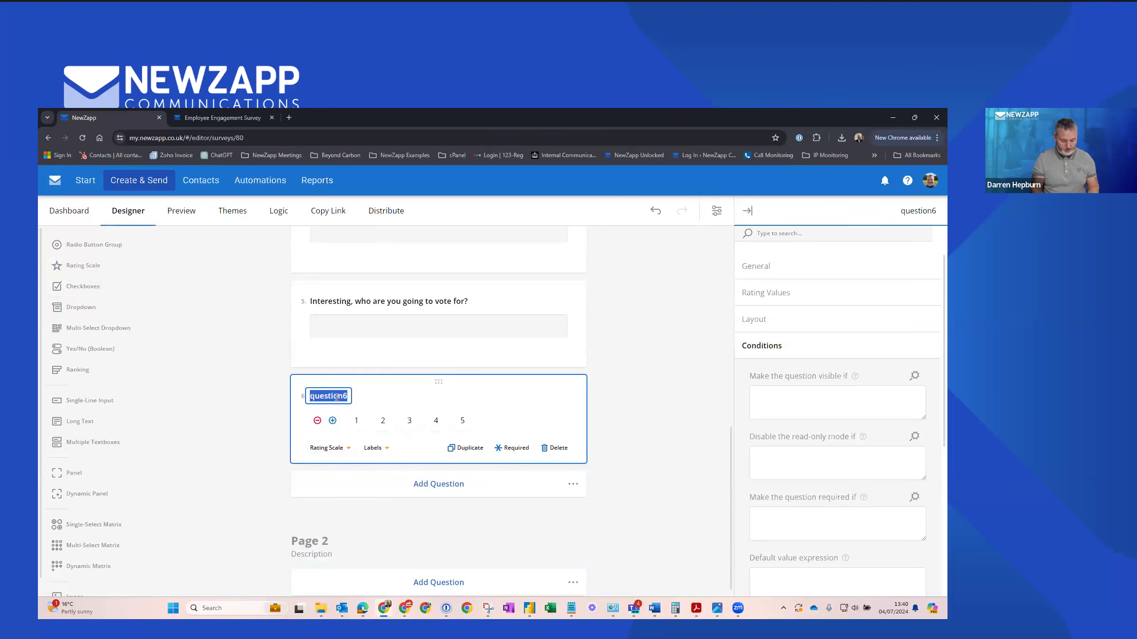
type("How")
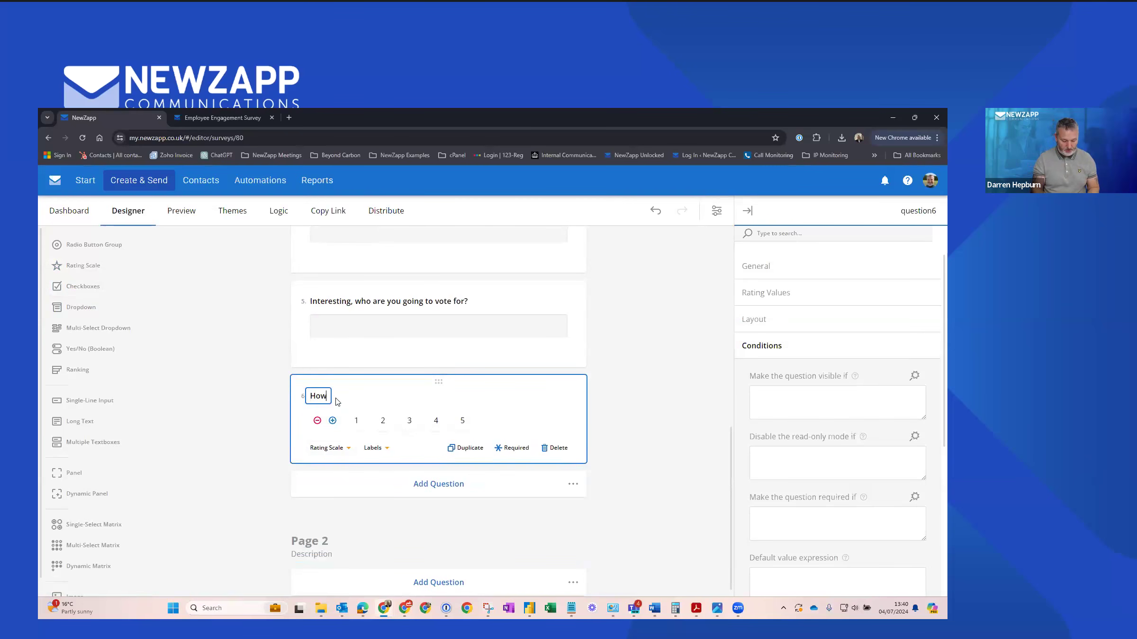
type(" do you feel about the election?")
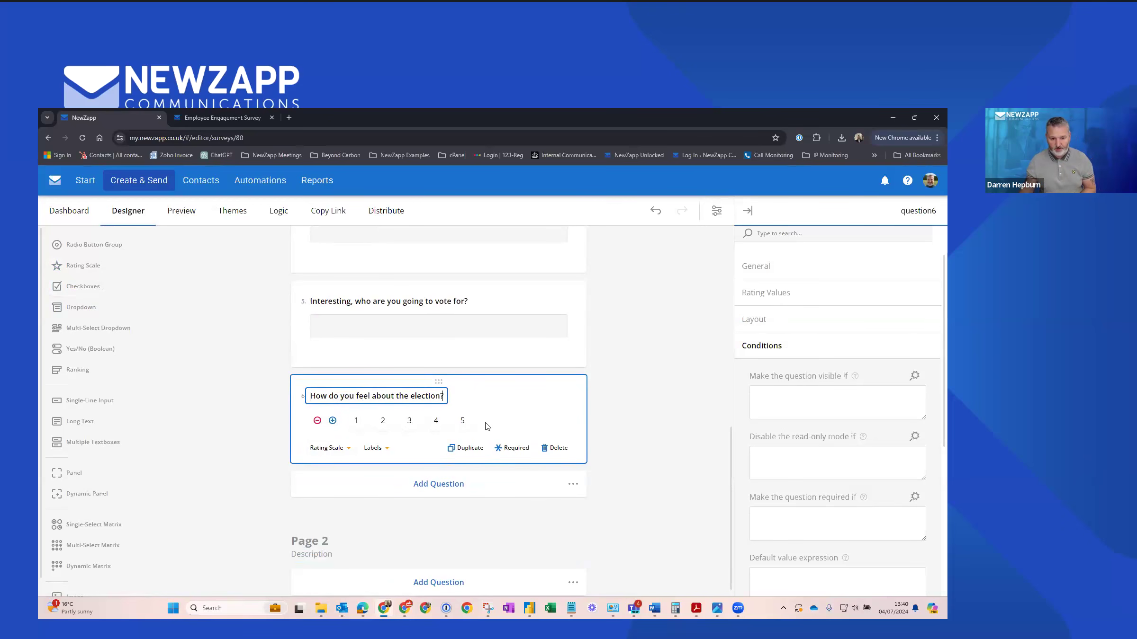
Set the election rating question to the Smileys style with eight rating values
left_click(333, 421)
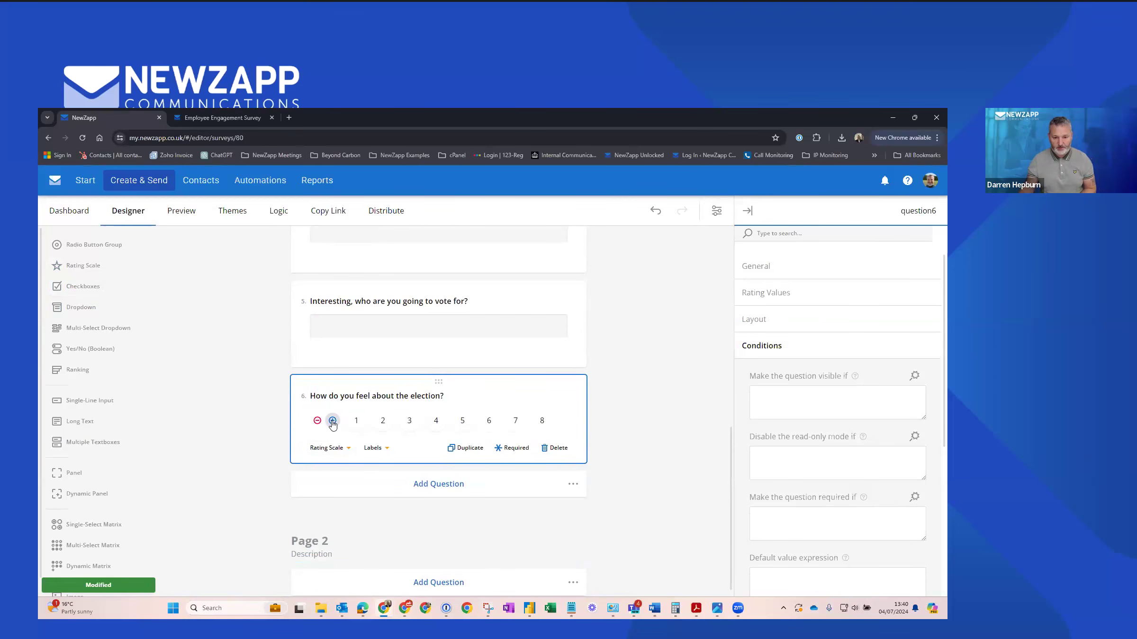
left_click(333, 421)
left_click(380, 475)
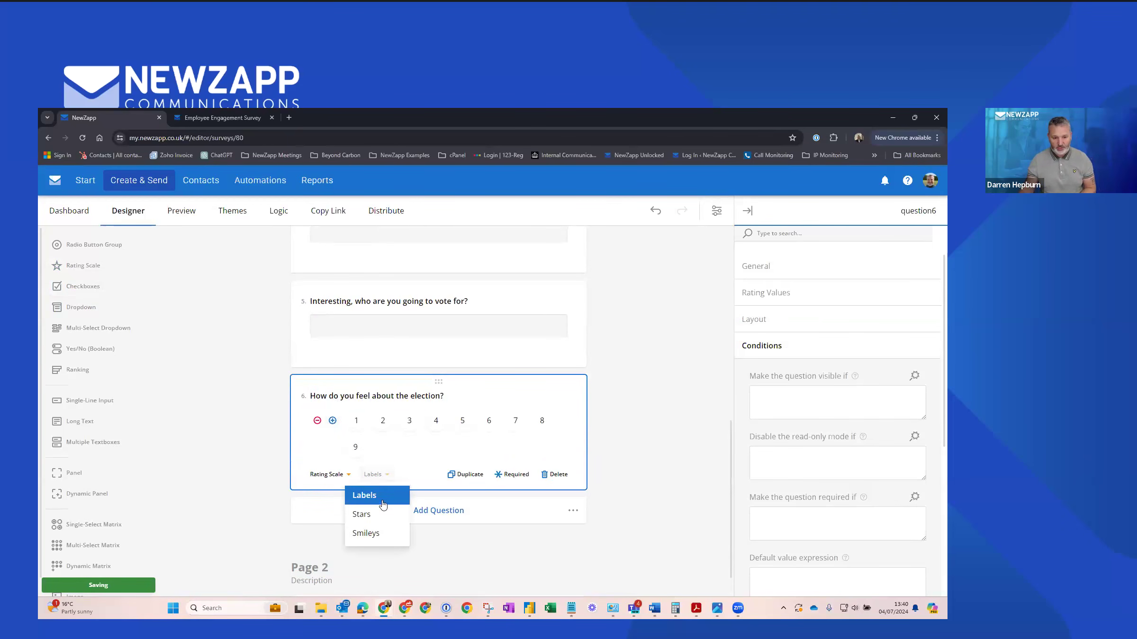
left_click(372, 533)
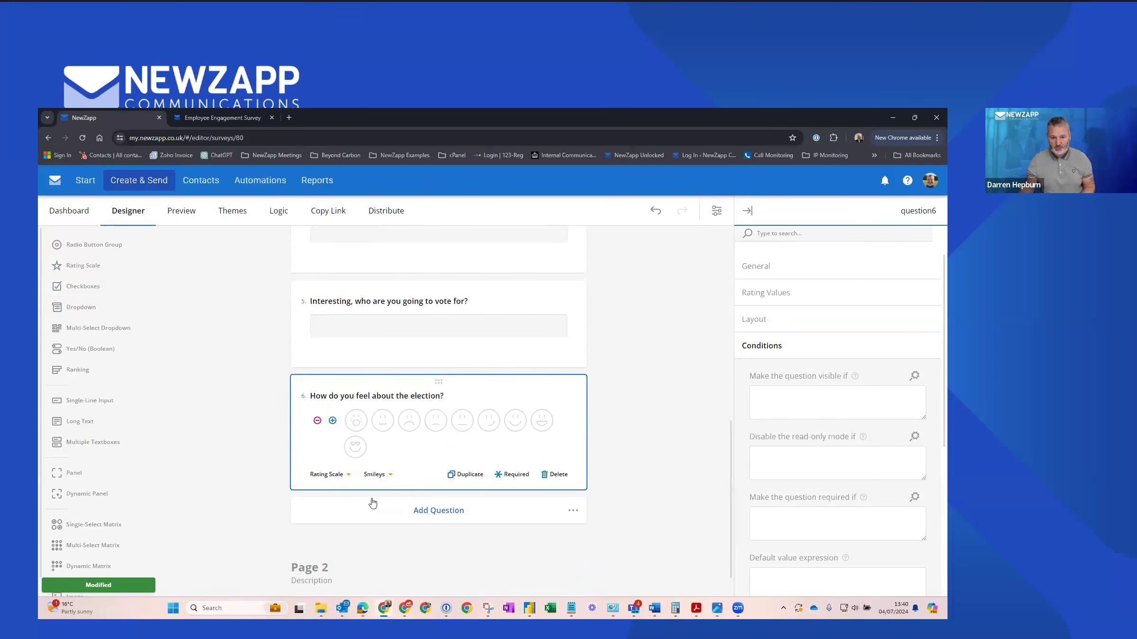
left_click(317, 421)
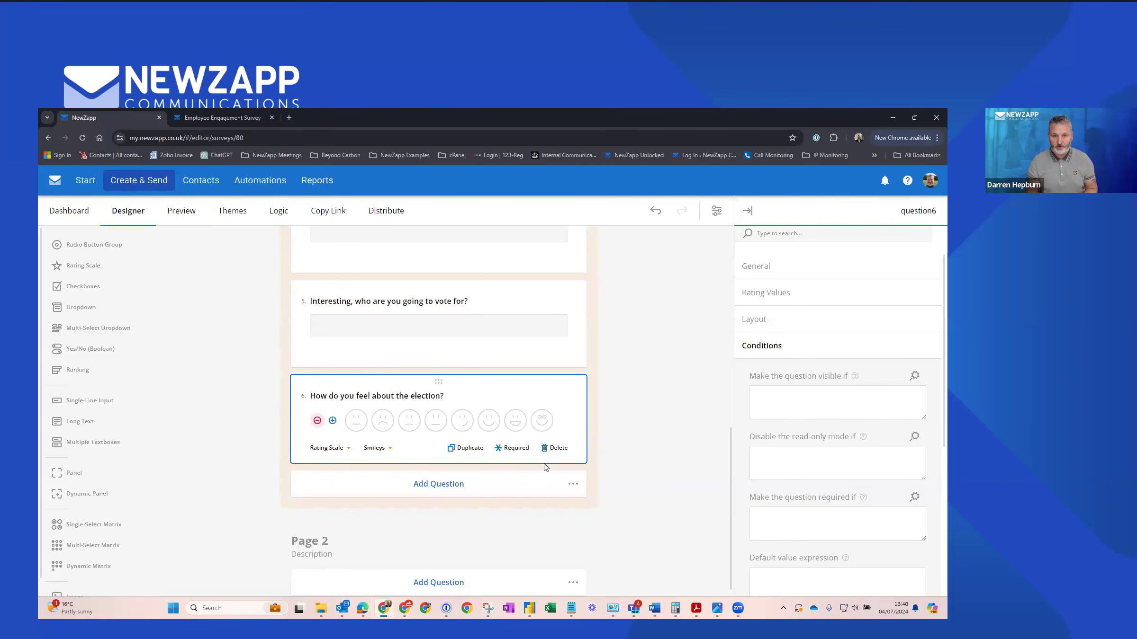
Insert the NewZapp Communications logo into the survey header beside the "Election Opinions" title
scroll(654, 439, "down", 1)
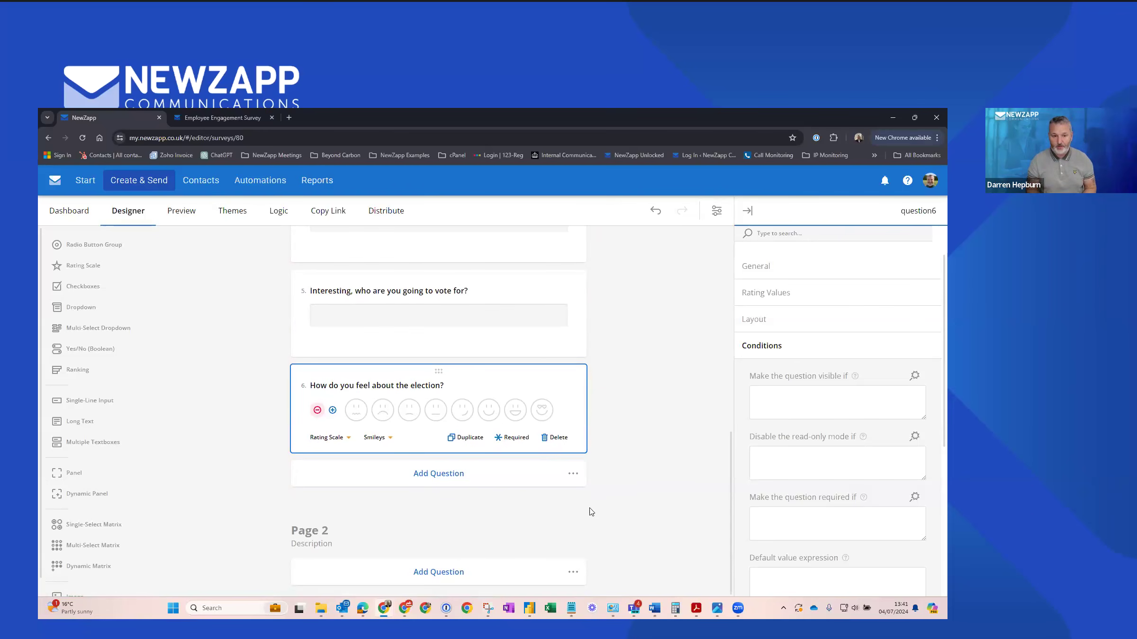
scroll(680, 412, "up", 10)
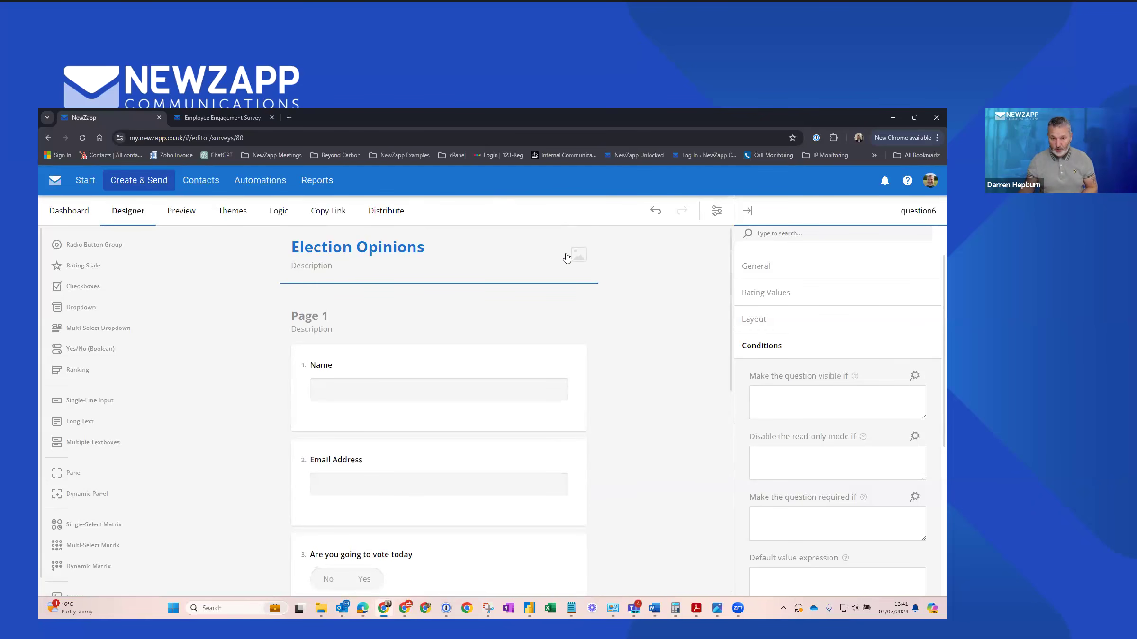
left_click(579, 259)
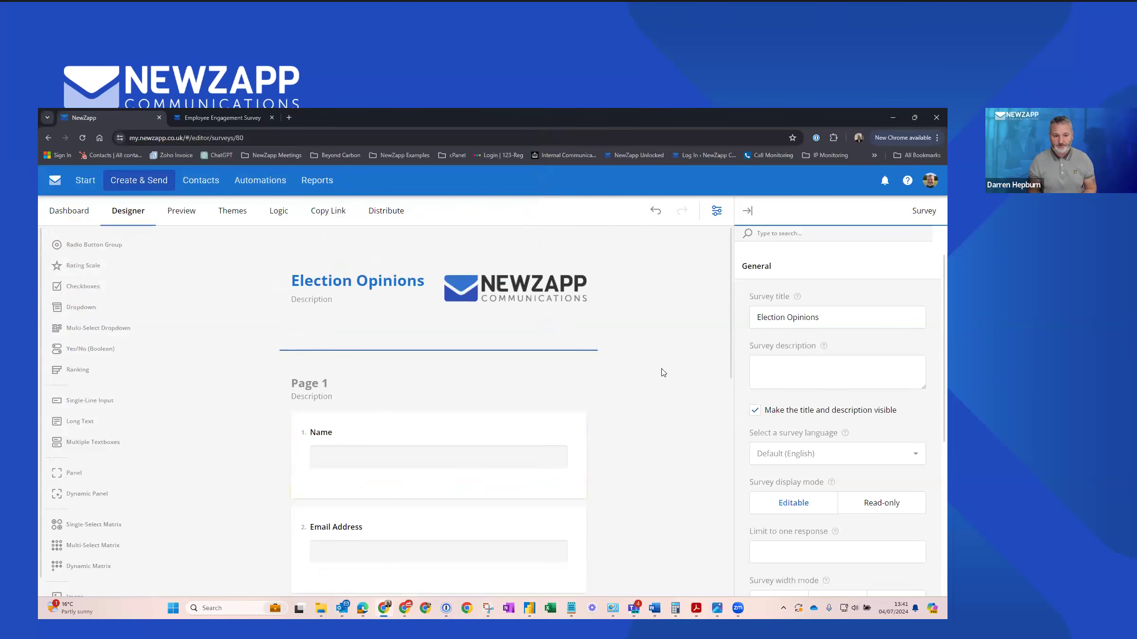
scroll(645, 383, "down", 5)
scroll(645, 382, "down", 4)
scroll(645, 383, "up", 7)
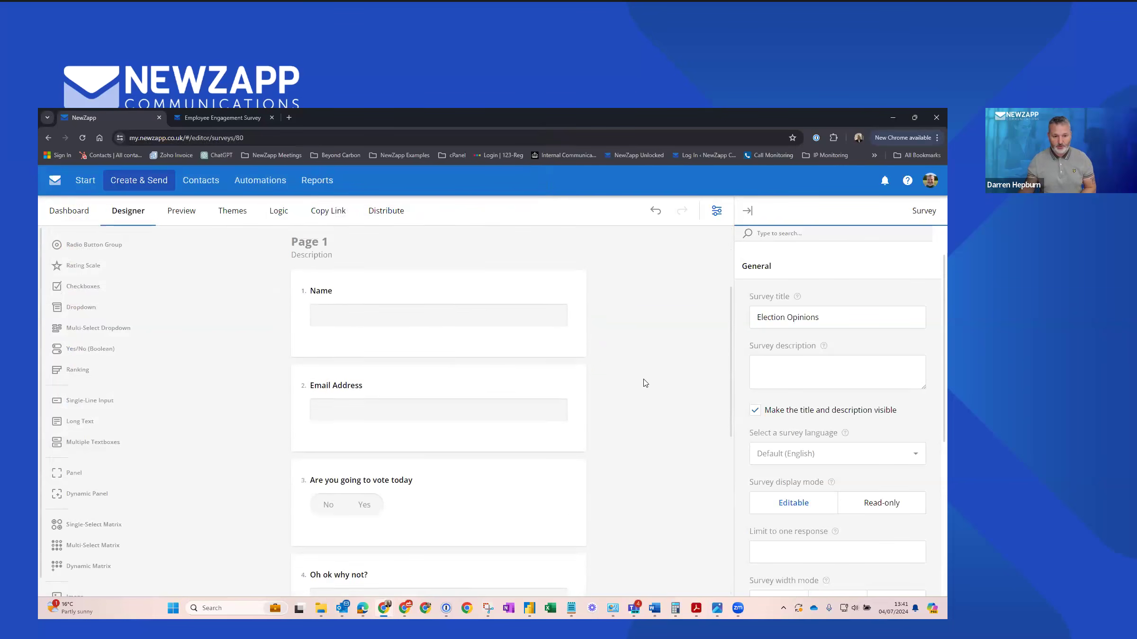
scroll(645, 383, "up", 3)
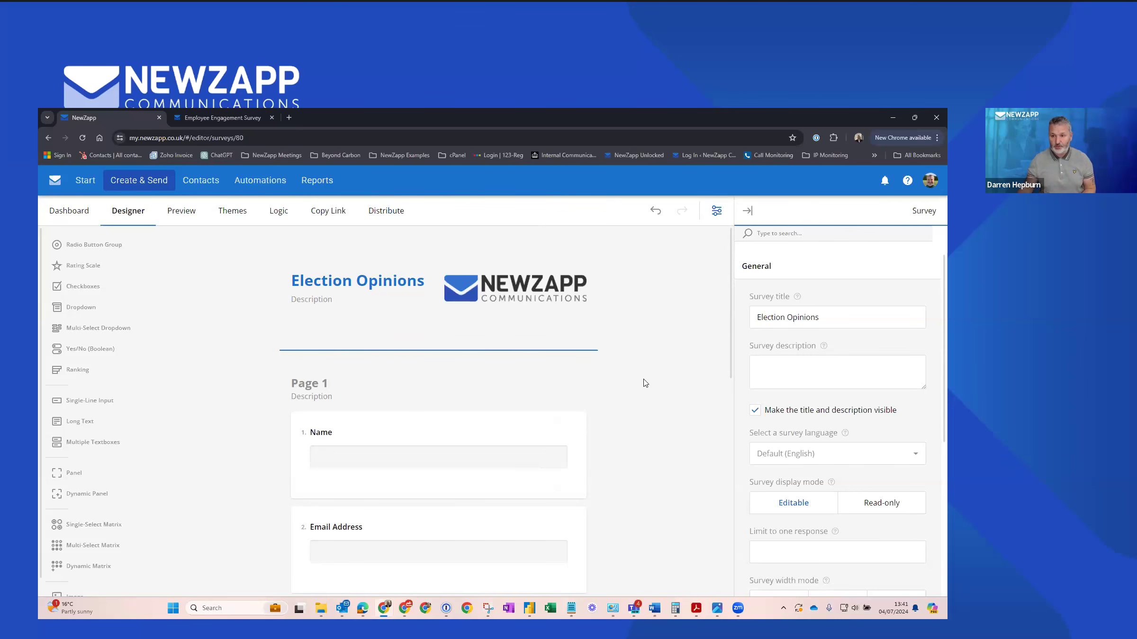
View the support and knowledge base options, close them, and look over the survey design
left_click(908, 184)
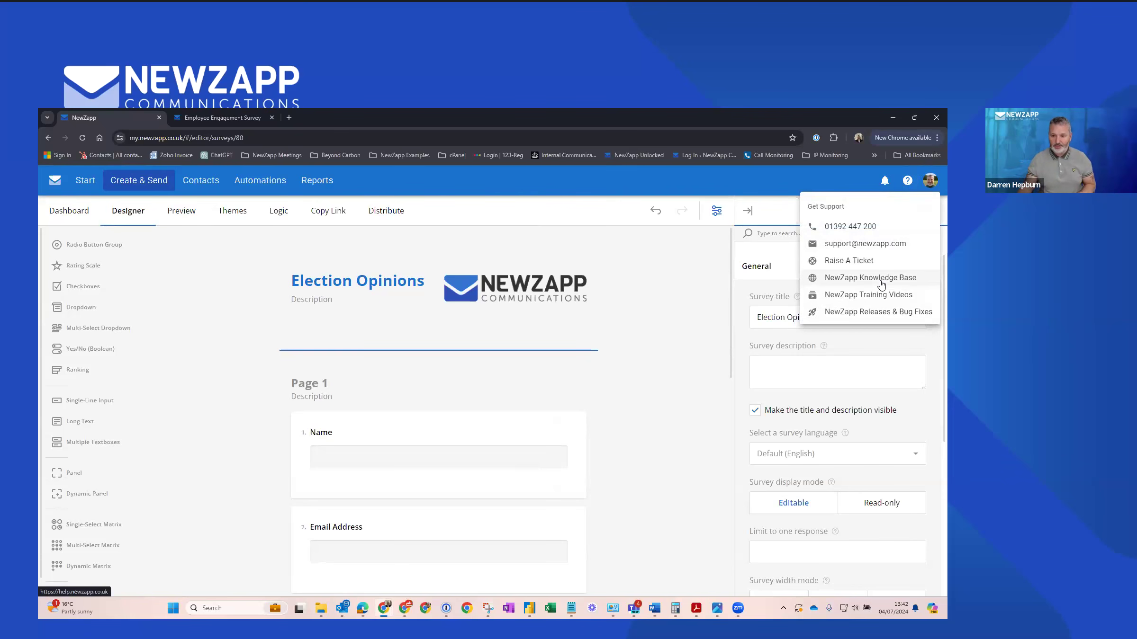
left_click(717, 312)
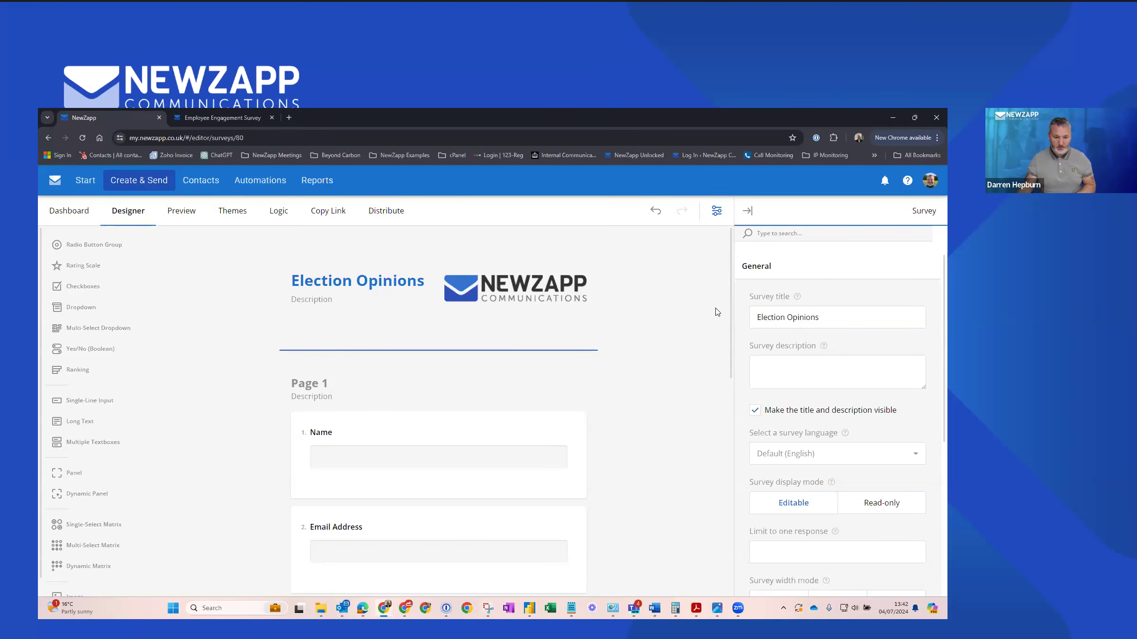
scroll(619, 325, "down", 10)
scroll(643, 347, "up", 10)
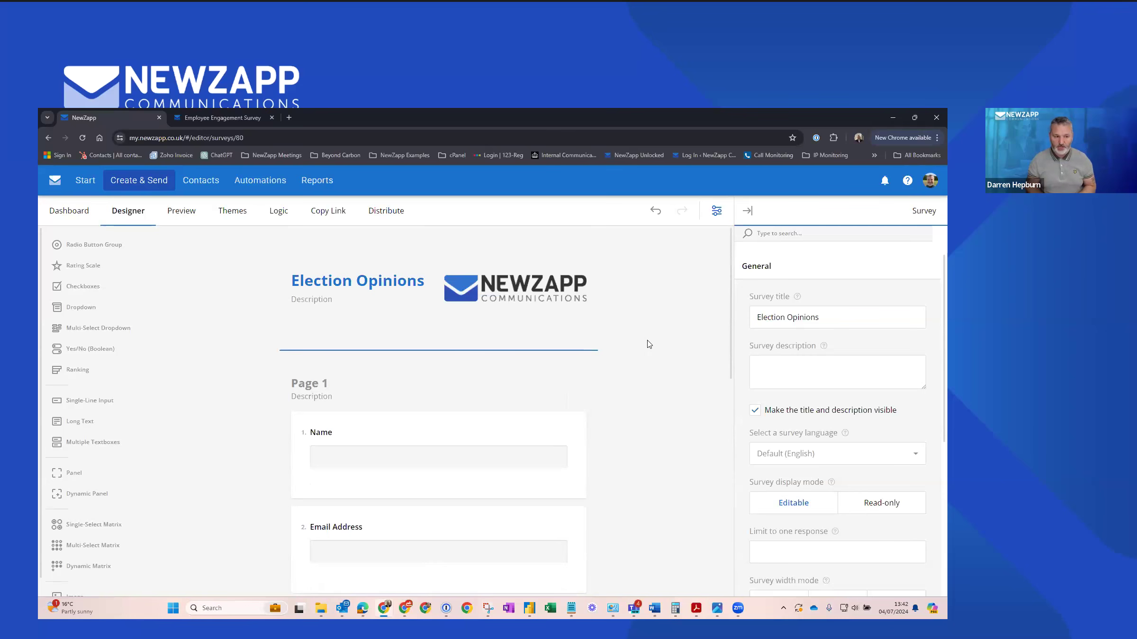
Preview the survey and compare the questions shown there with the full question list in the designer
left_click(186, 217)
scroll(269, 282, "down", 4)
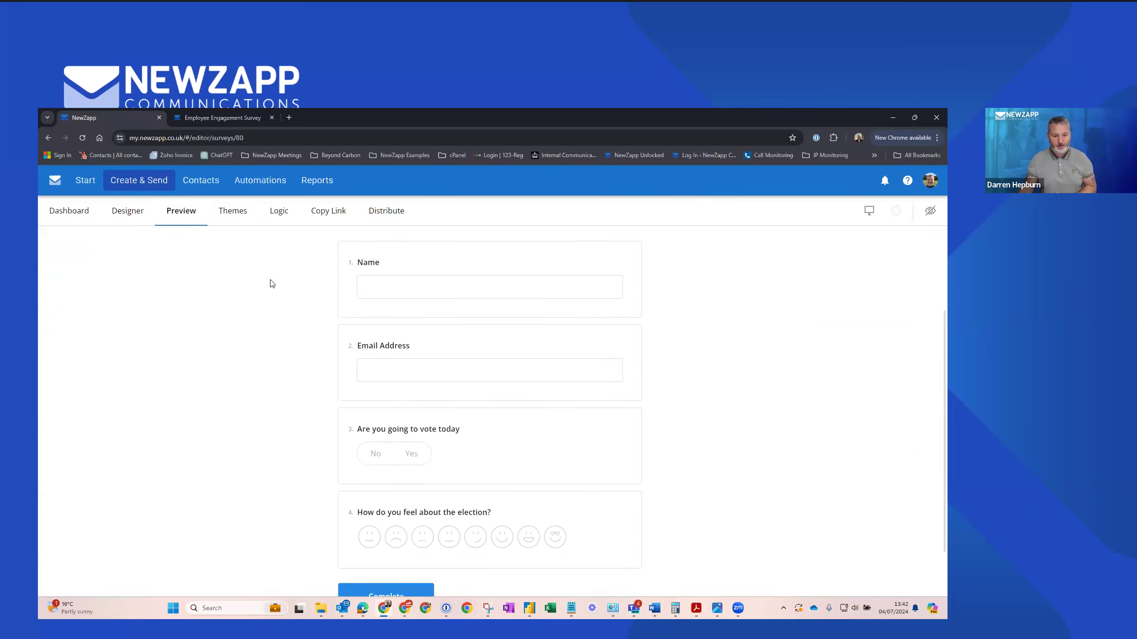
scroll(270, 283, "up", 5)
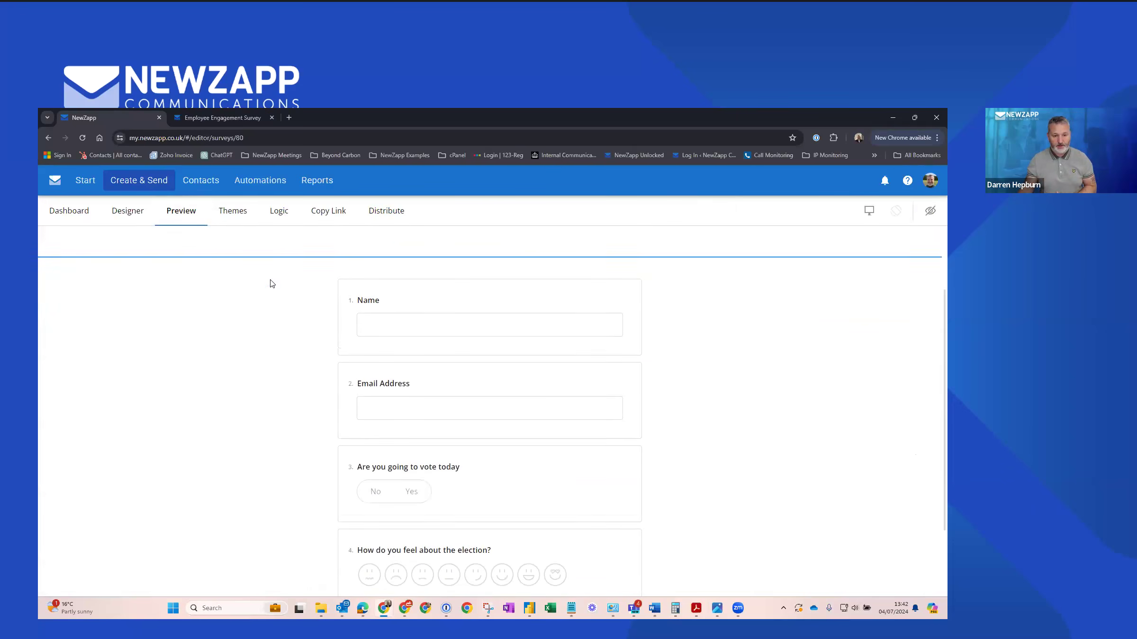
left_click(124, 216)
scroll(242, 314, "down", 10)
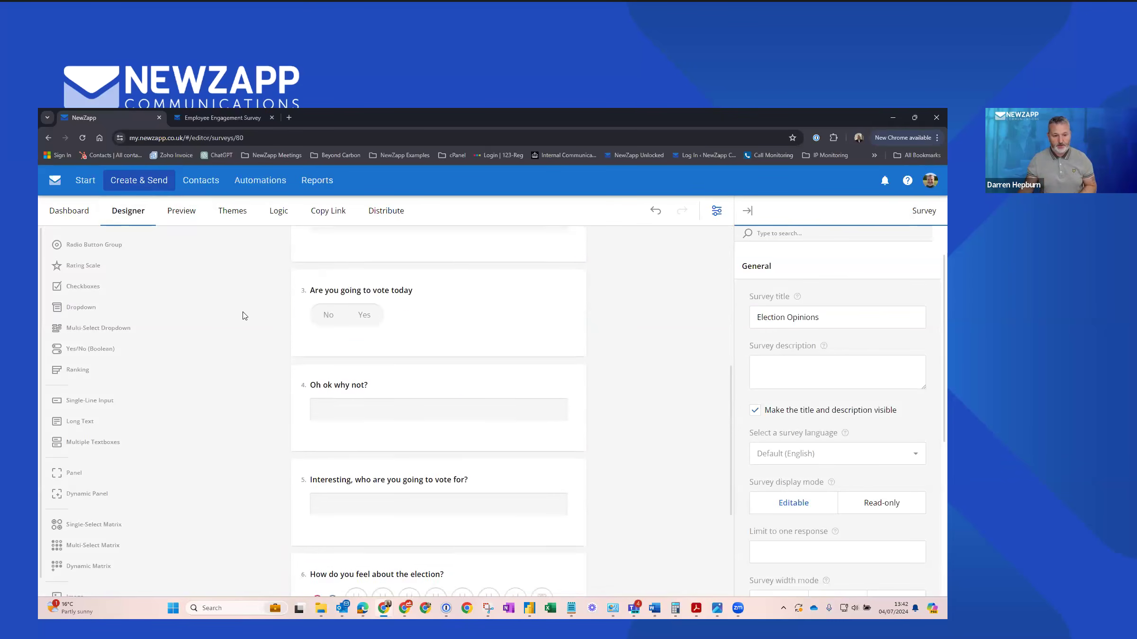
scroll(254, 371, "up", 5)
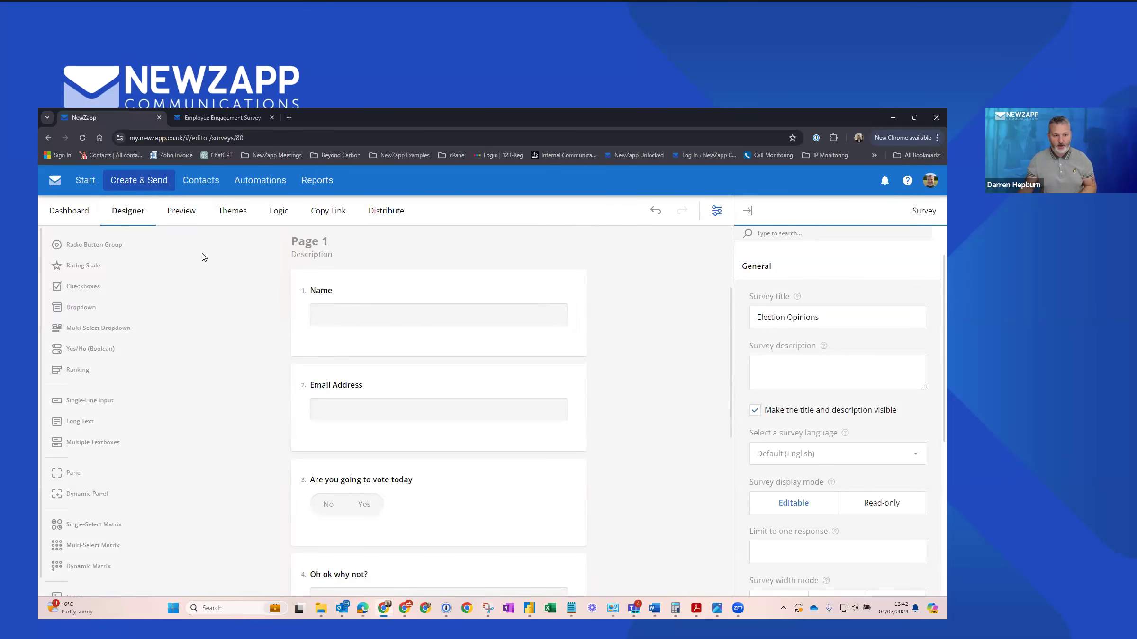
Test the conditional follow-up in the survey preview by answering No to "Are you going to vote today"
left_click(194, 220)
scroll(259, 315, "down", 5)
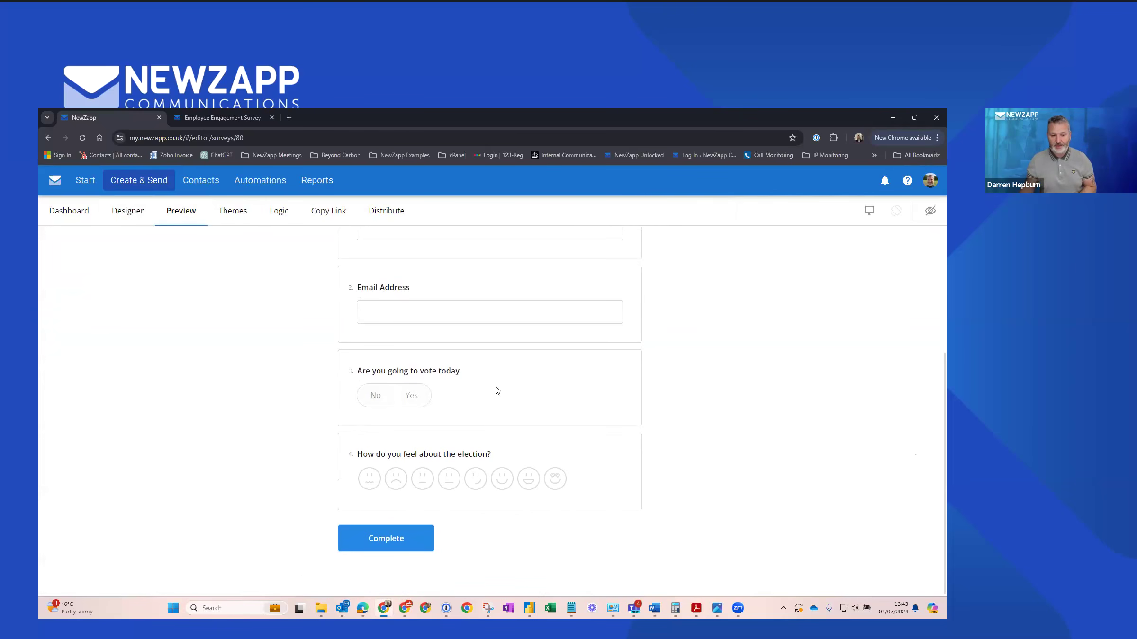
left_click(378, 398)
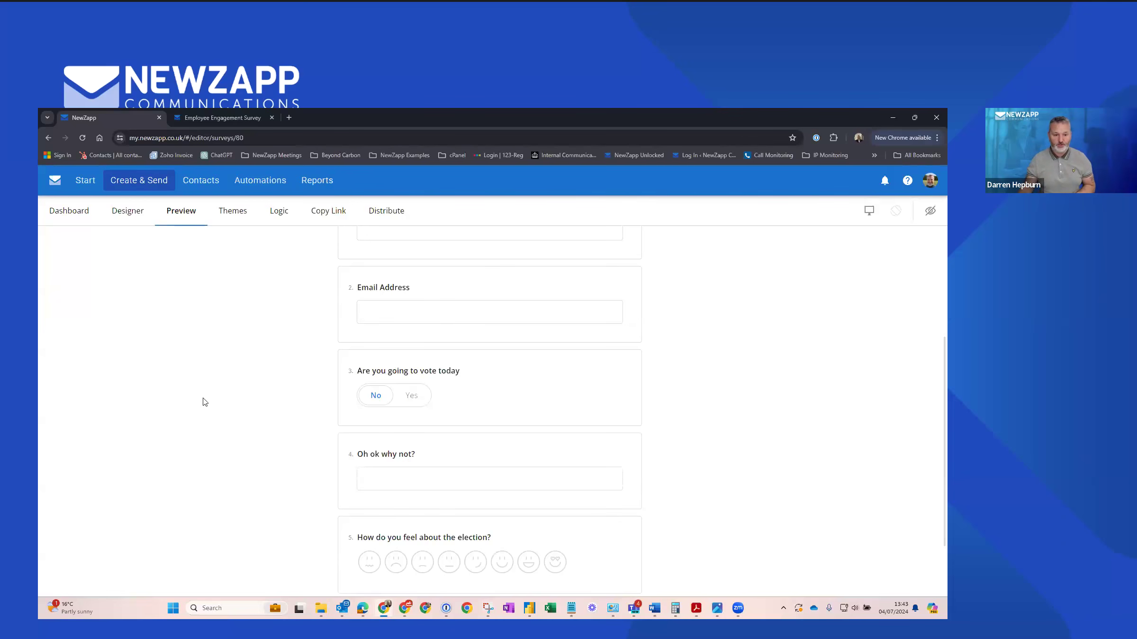
Examine the available survey themes without changing the current one, and view the survey's logic rules
left_click(127, 212)
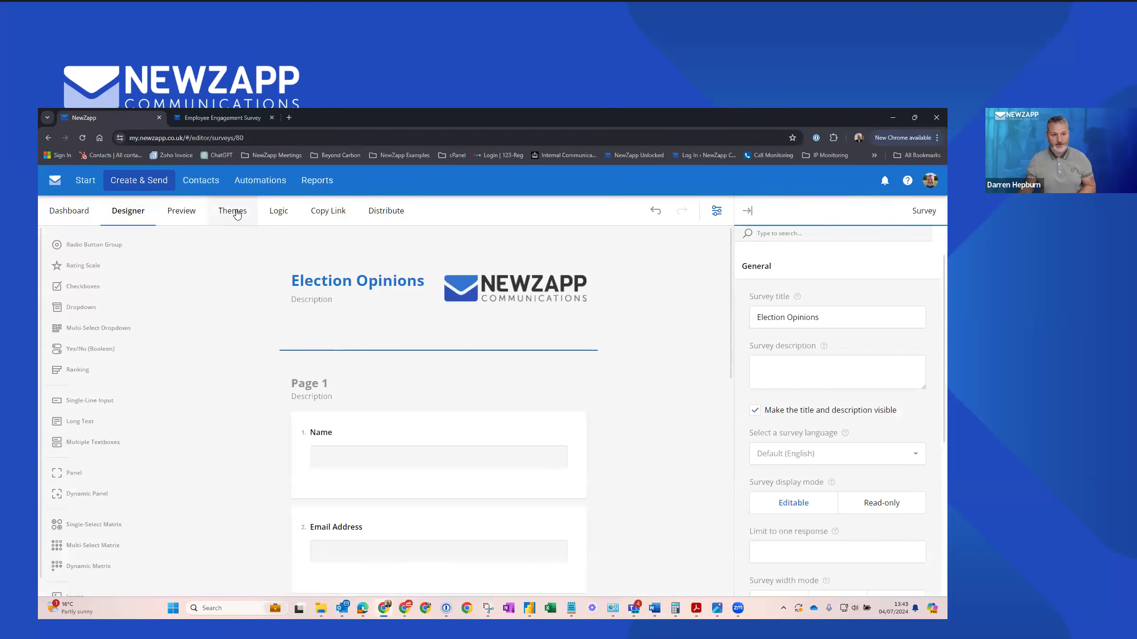
left_click(238, 215)
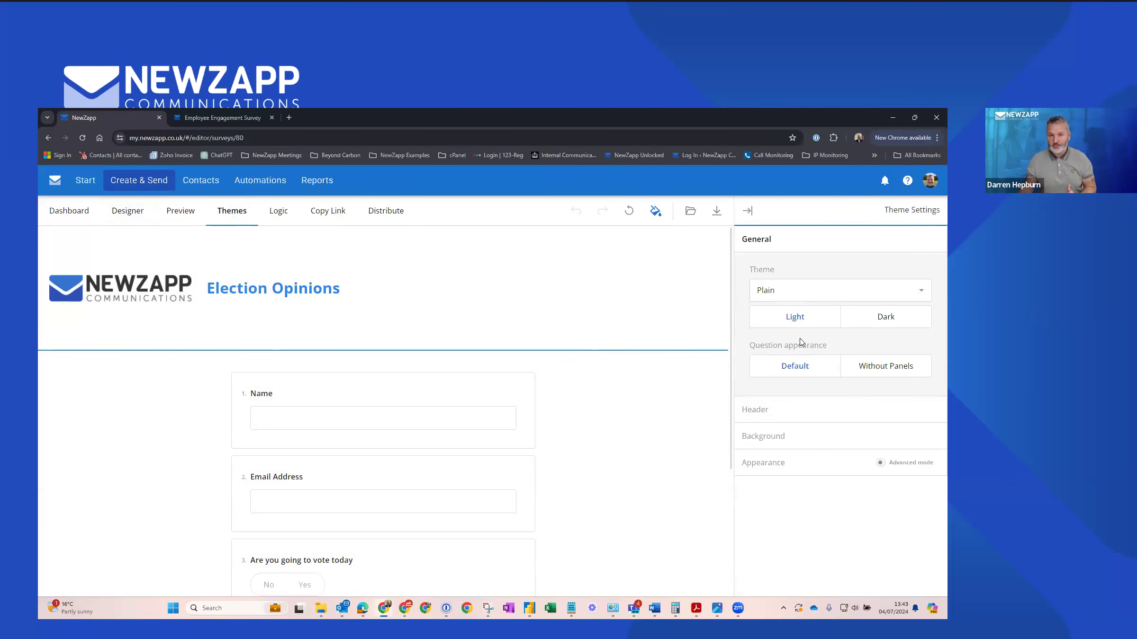
left_click(865, 293)
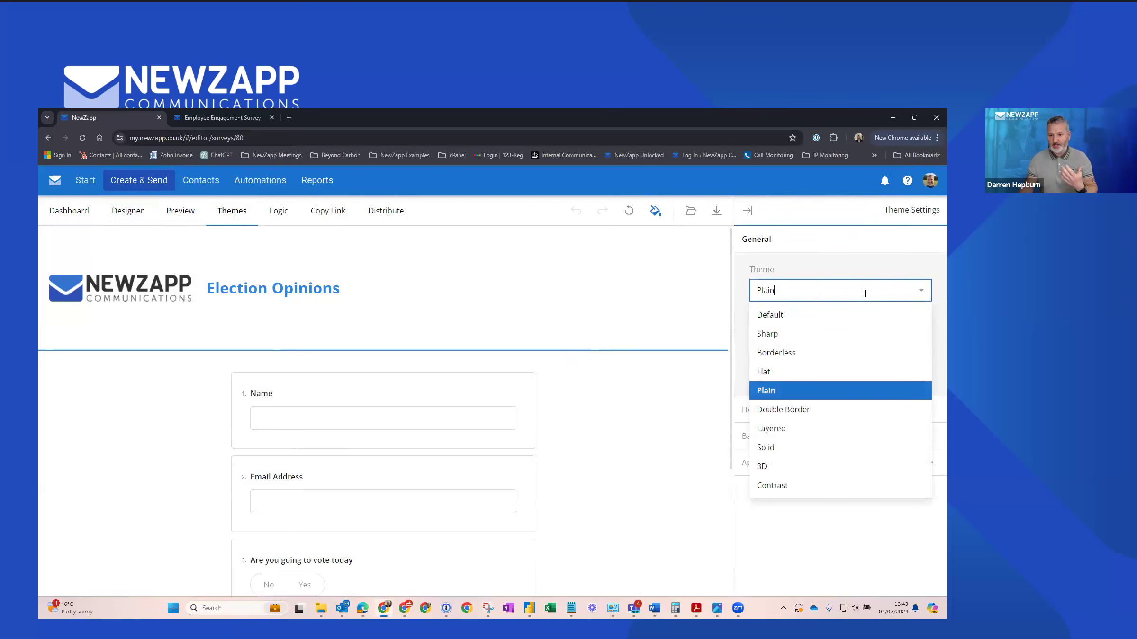
left_click(744, 339)
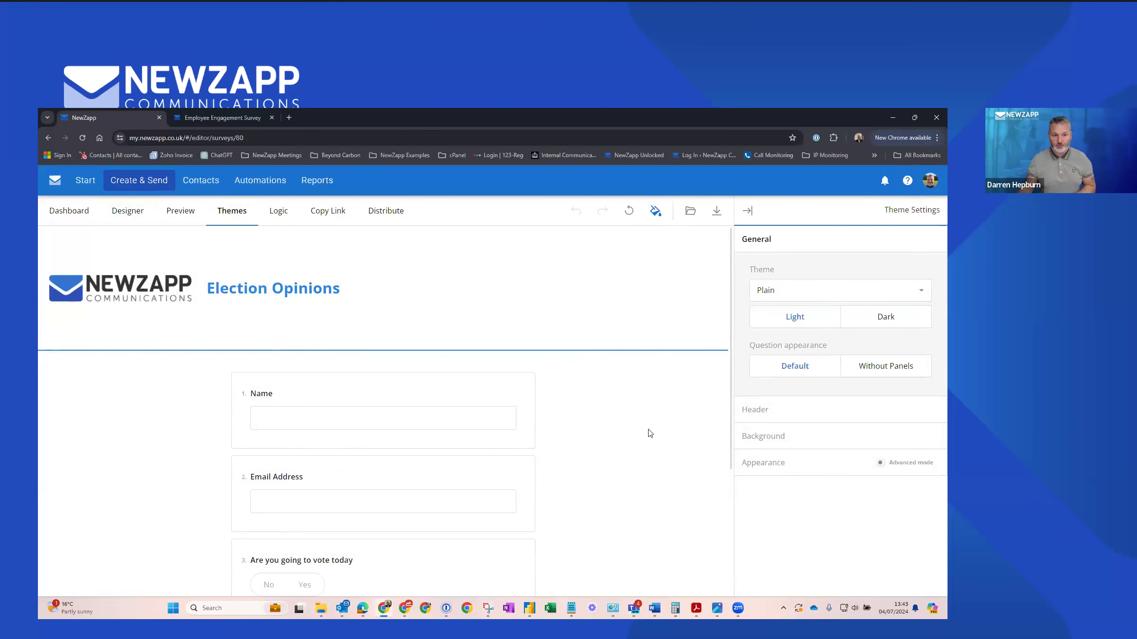
left_click(284, 214)
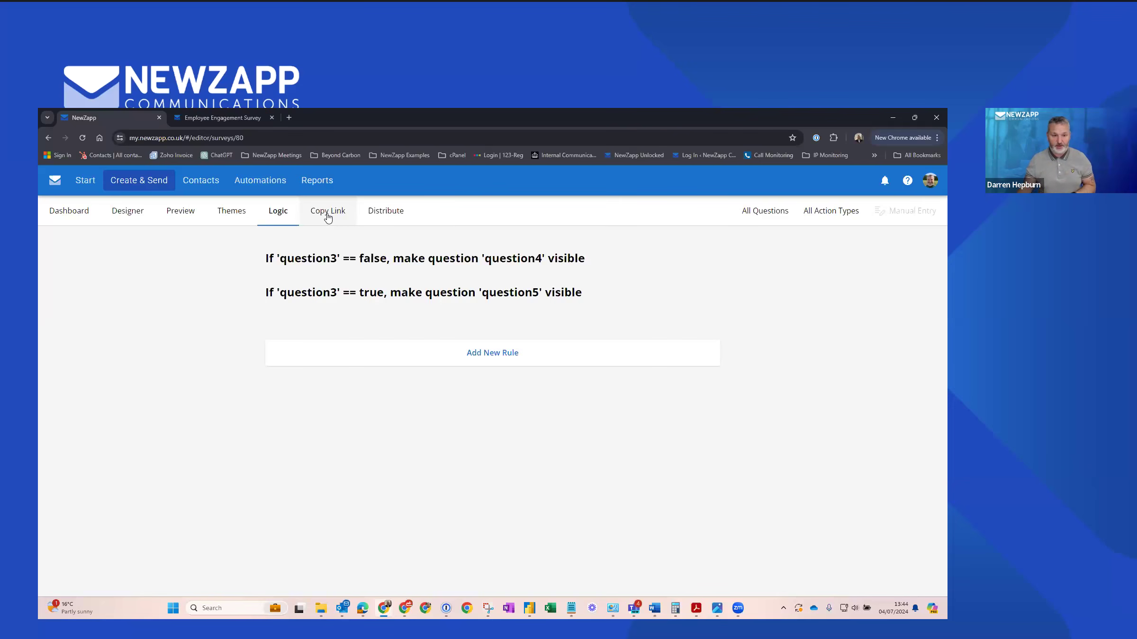
Copy the survey's share link from the distribution options and open it in a new browser tab to look over the live survey
left_click(380, 216)
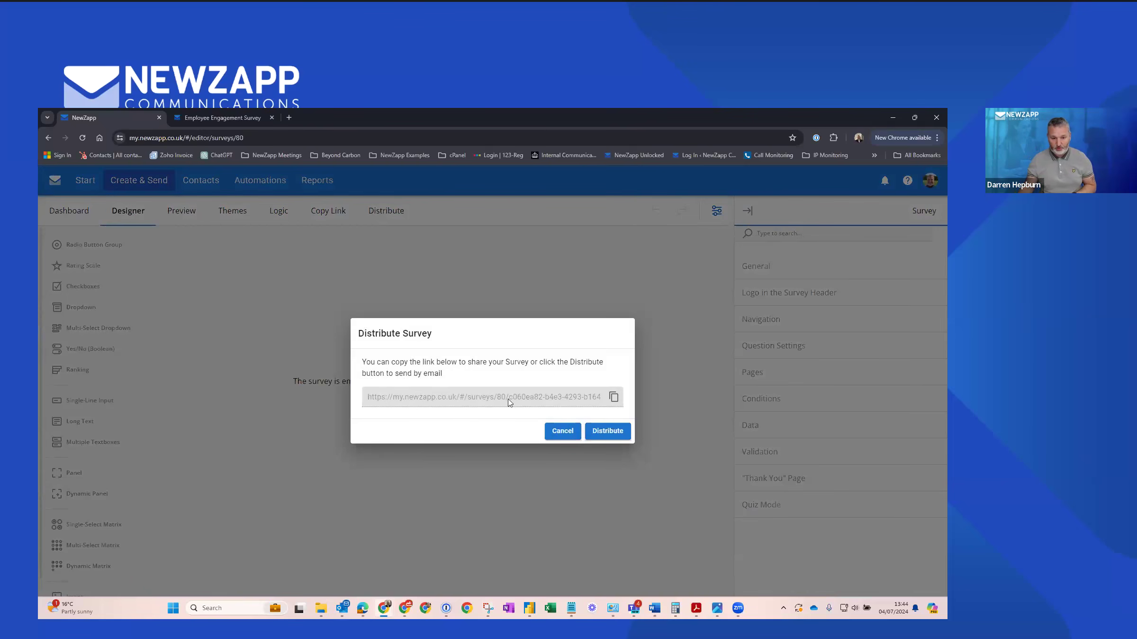
left_click(614, 397)
left_click(288, 118)
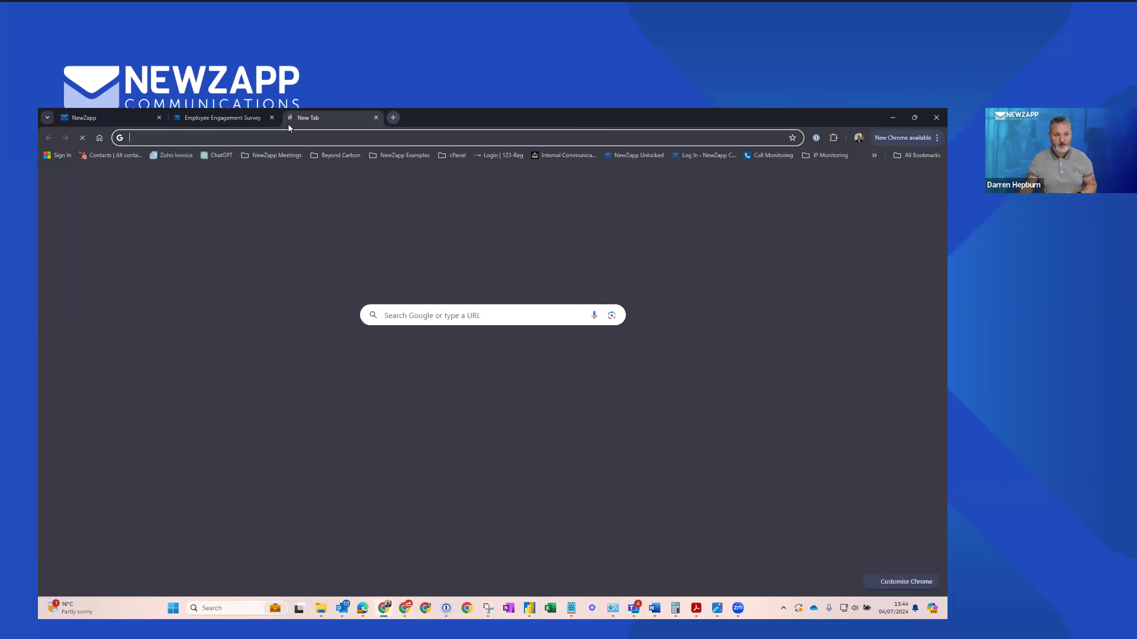
key("ctrl+v")
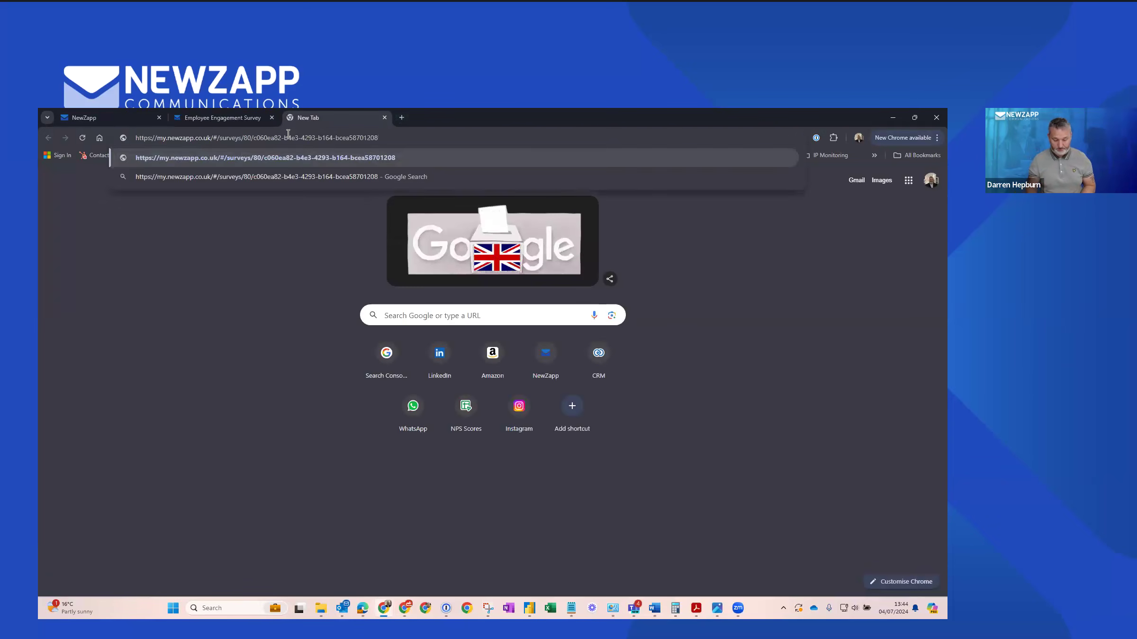
key("Return")
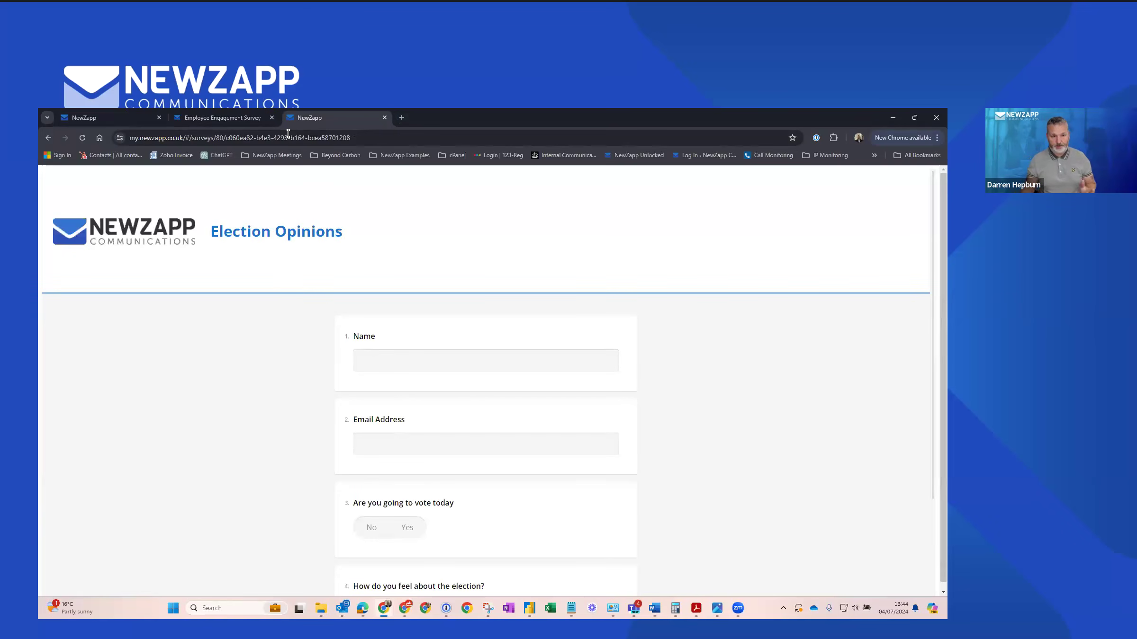
scroll(280, 284, "down", 1)
scroll(277, 289, "down", 2)
scroll(277, 289, "up", 3)
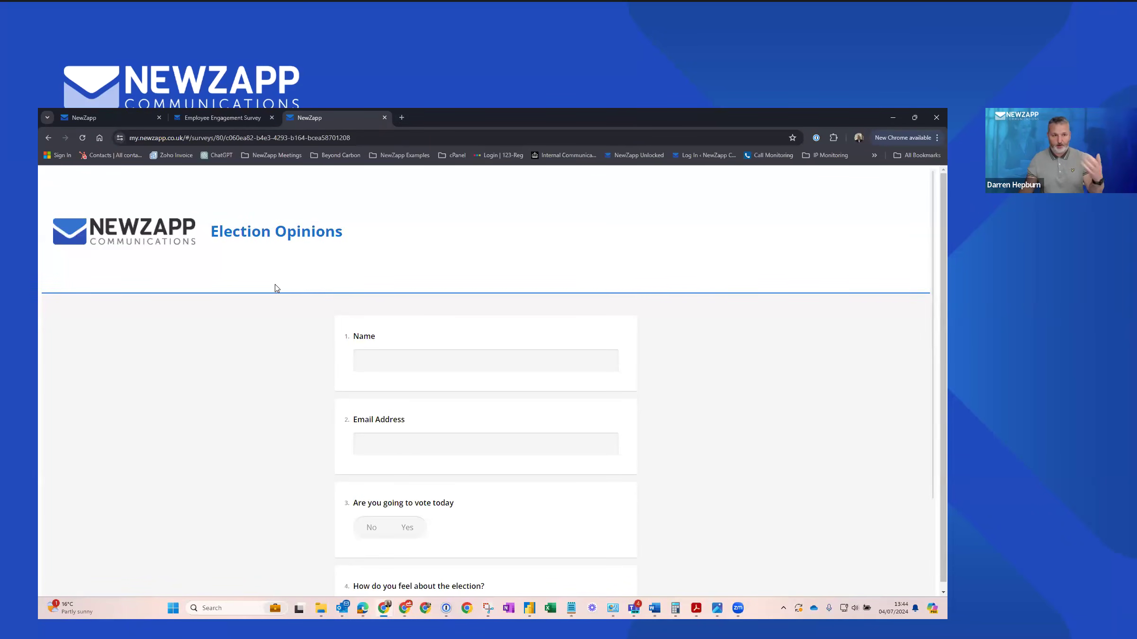
Return to the survey, distribute it by email, and add an empty image block above the greeting in the email
left_click(111, 117)
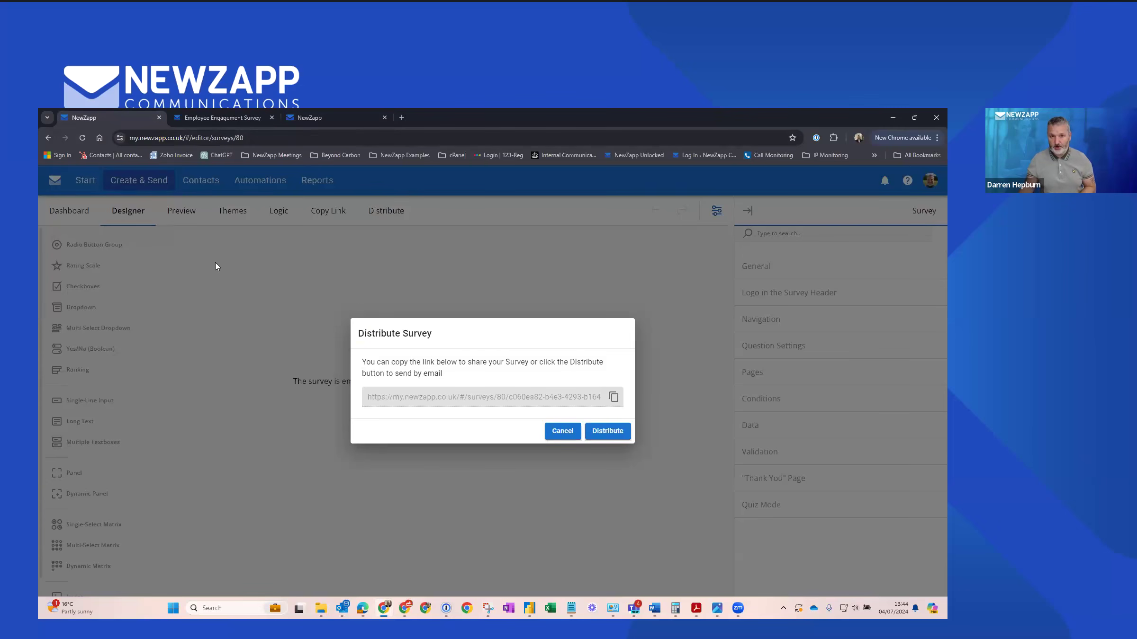
left_click(598, 432)
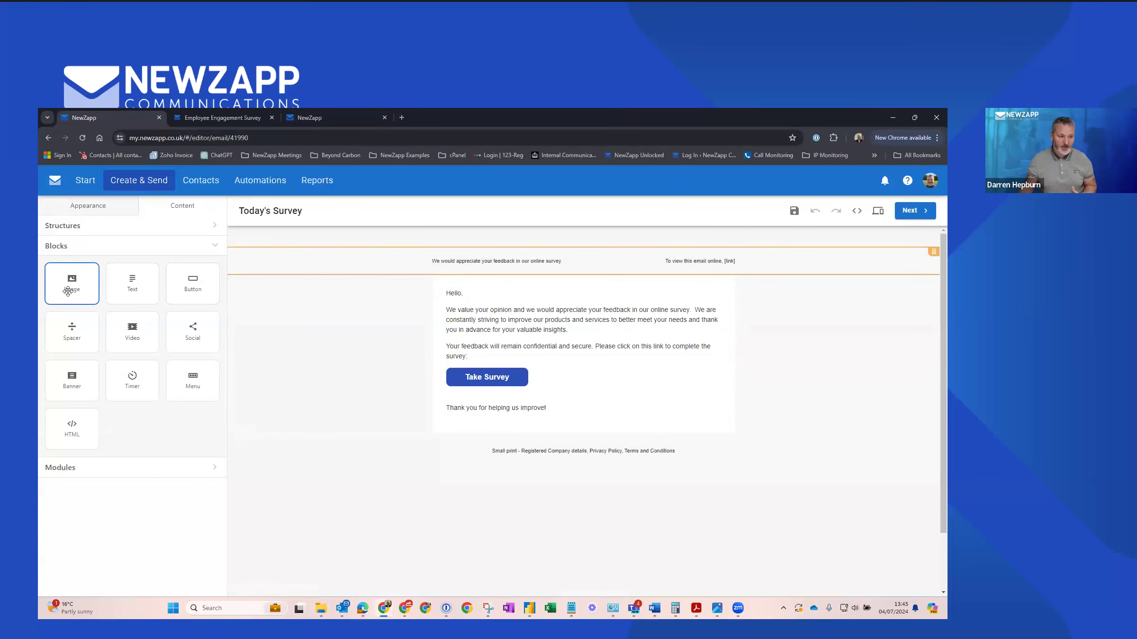
left_click_drag(68, 291, 556, 292)
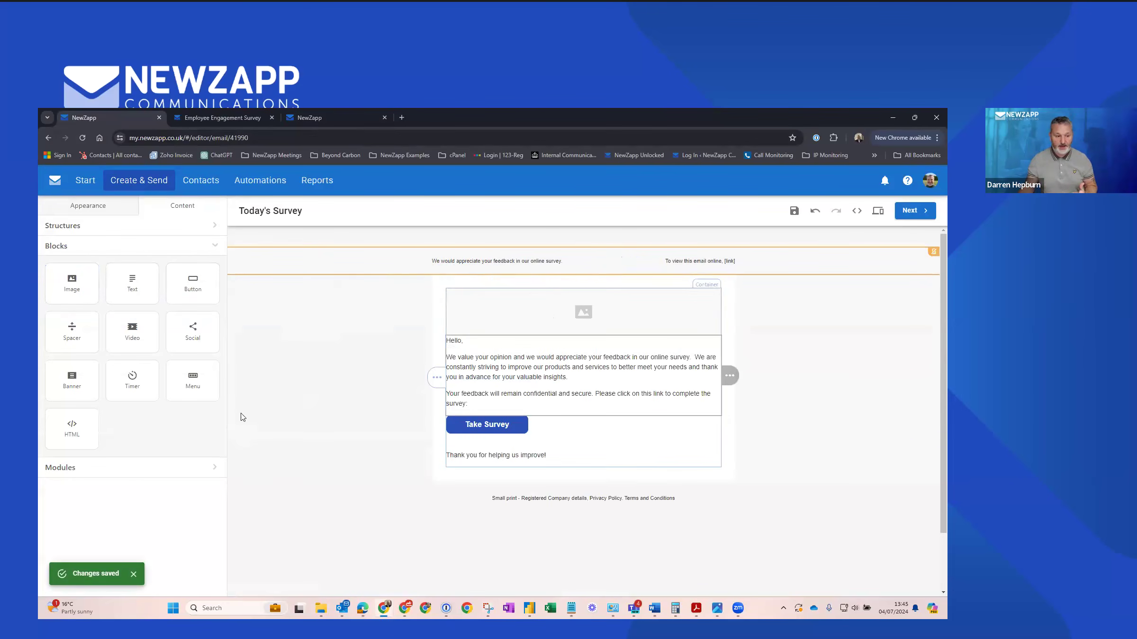
Add the County Durham and Darlington NHS master header above the email content and delete the empty image block
left_click(213, 467)
left_click_drag(121, 364, 506, 290)
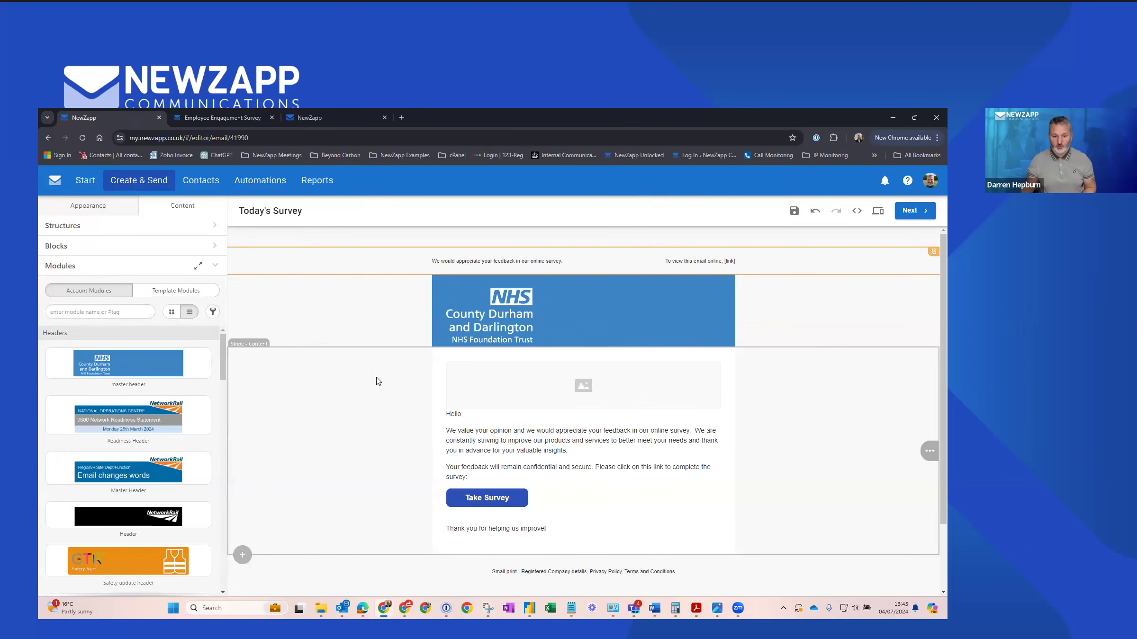
mouse_move(732, 385)
left_click(770, 386)
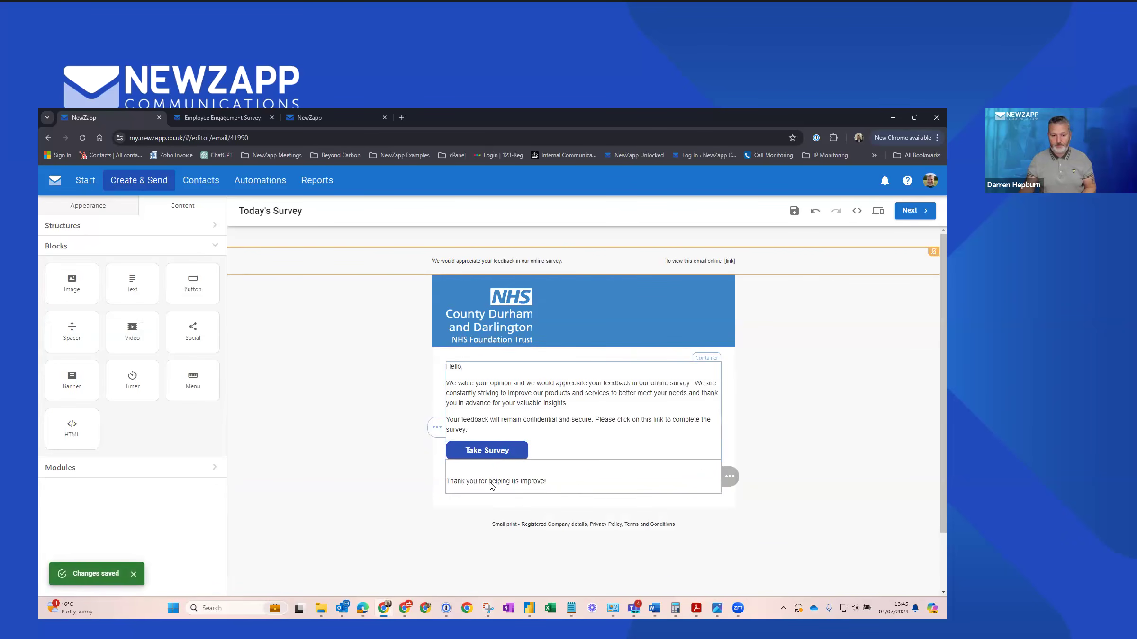
Continue to the campaign setup, set the sender name to "Comms Team", and pass the proof stage
left_click(912, 210)
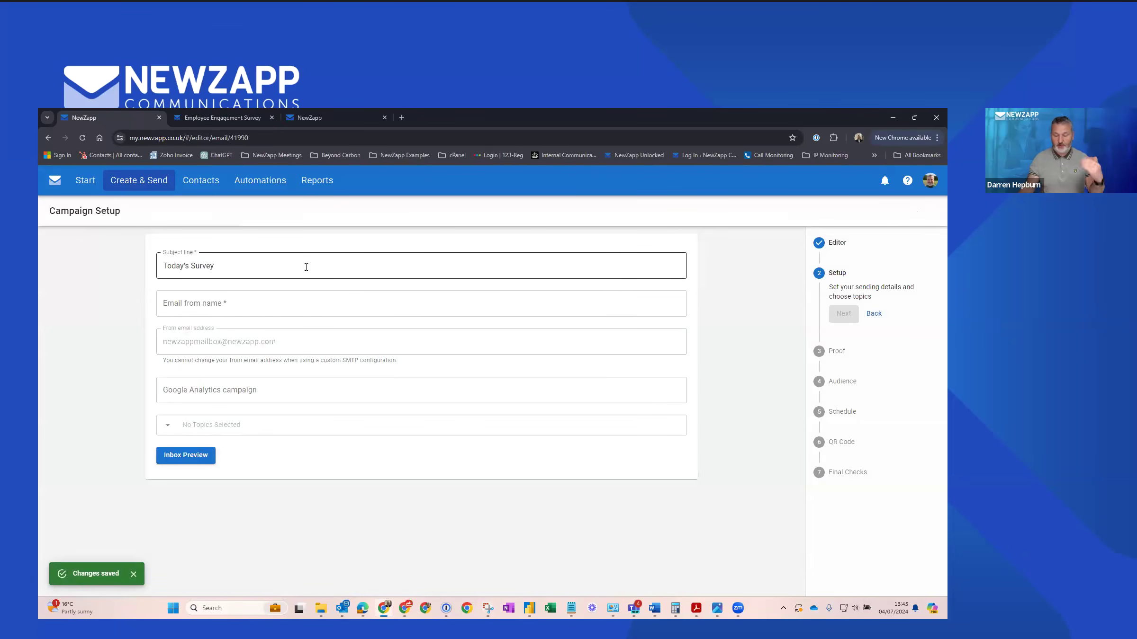
left_click(272, 304)
type("Comms Team")
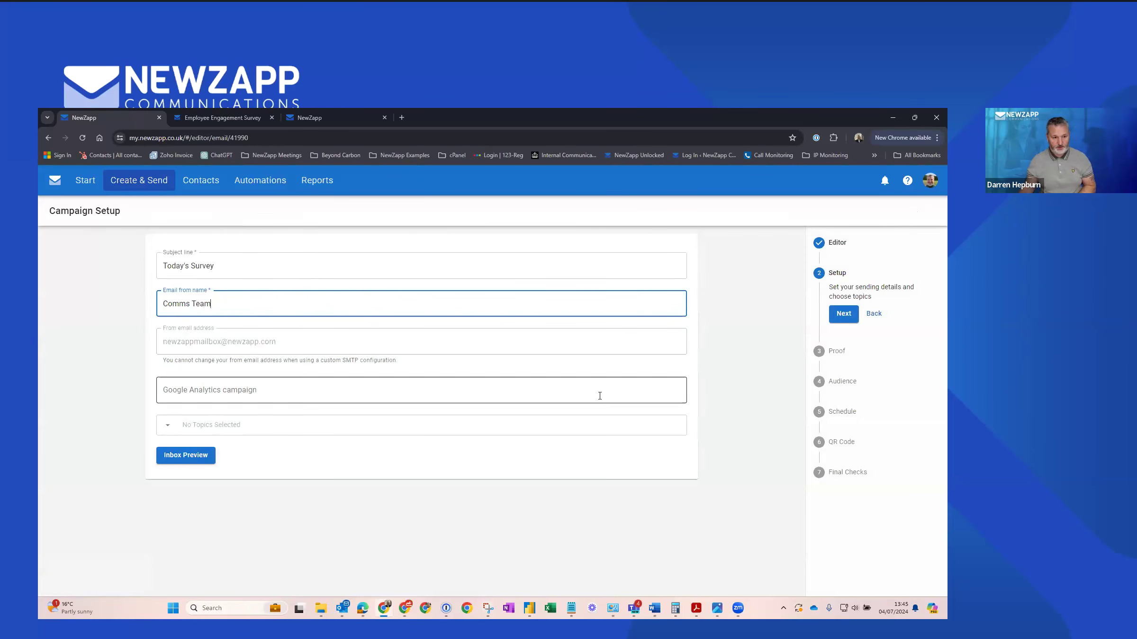
left_click(844, 314)
left_click(852, 345)
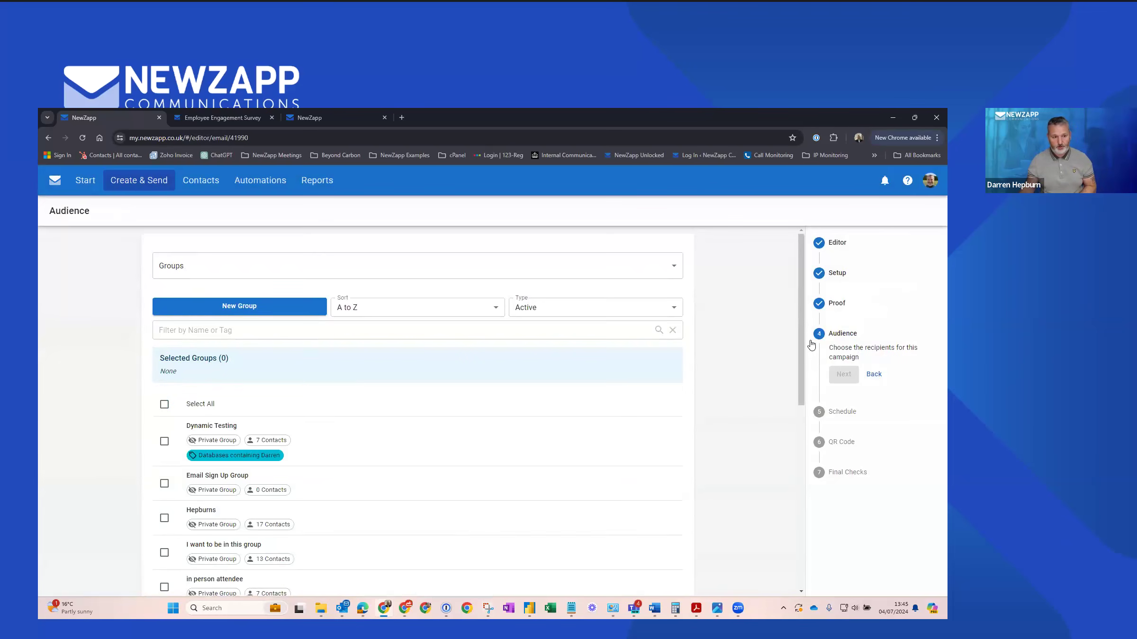
Choose "NewZapp Group" as the campaign's audience and continue to scheduling
scroll(345, 398, "down", 10)
scroll(343, 399, "down", 2)
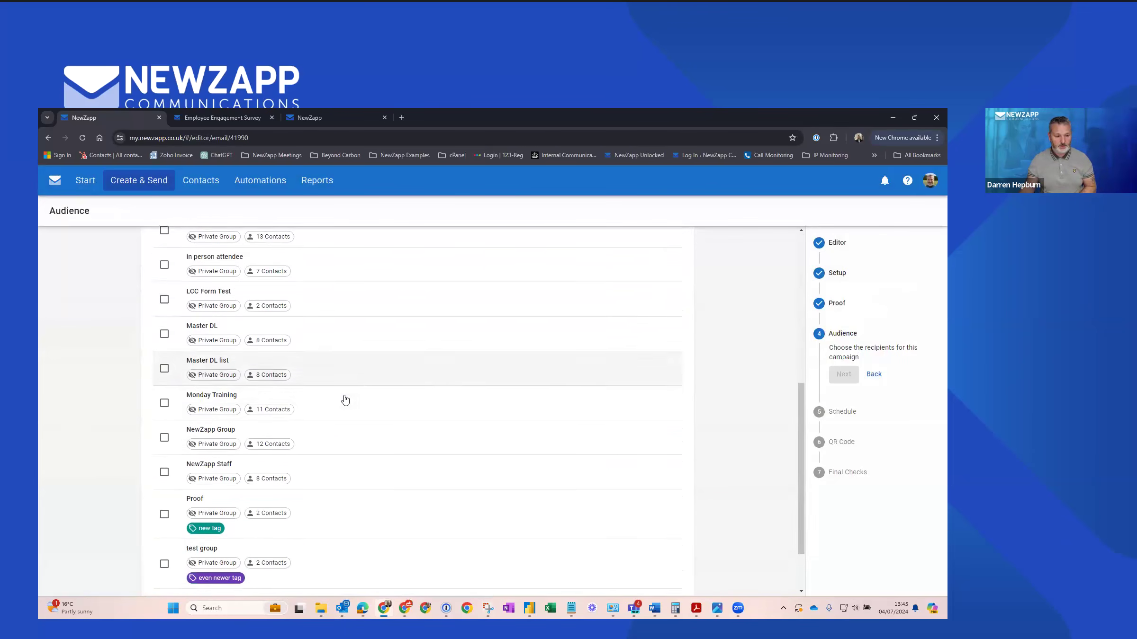
left_click(164, 429)
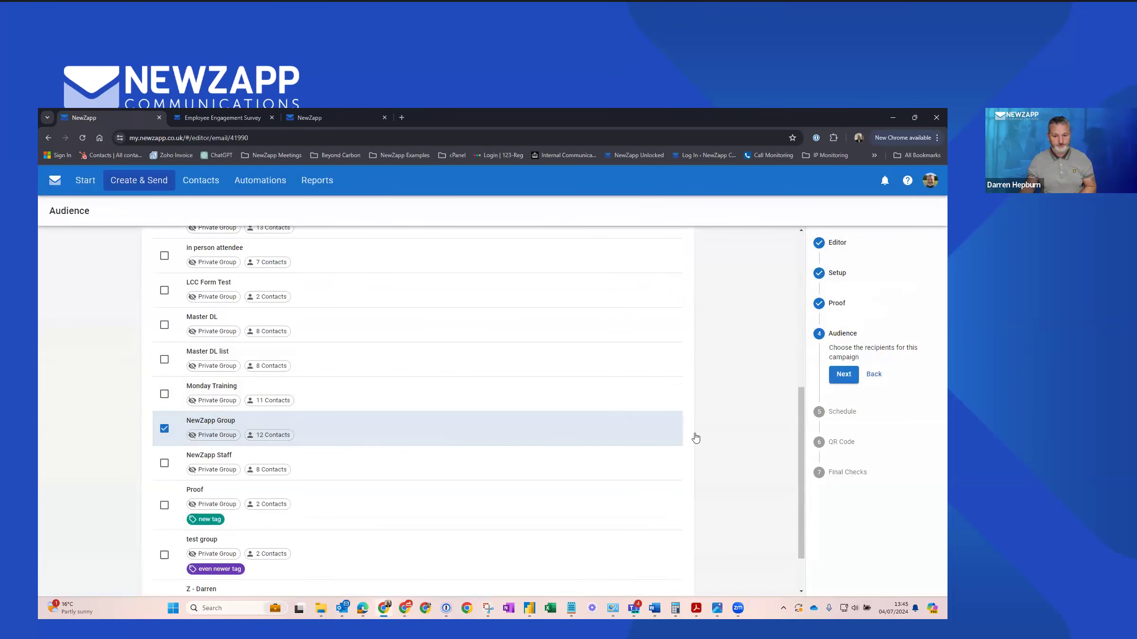
left_click(844, 376)
Keep immediate sending, skip the QR code, and send the survey campaign
left_click(847, 398)
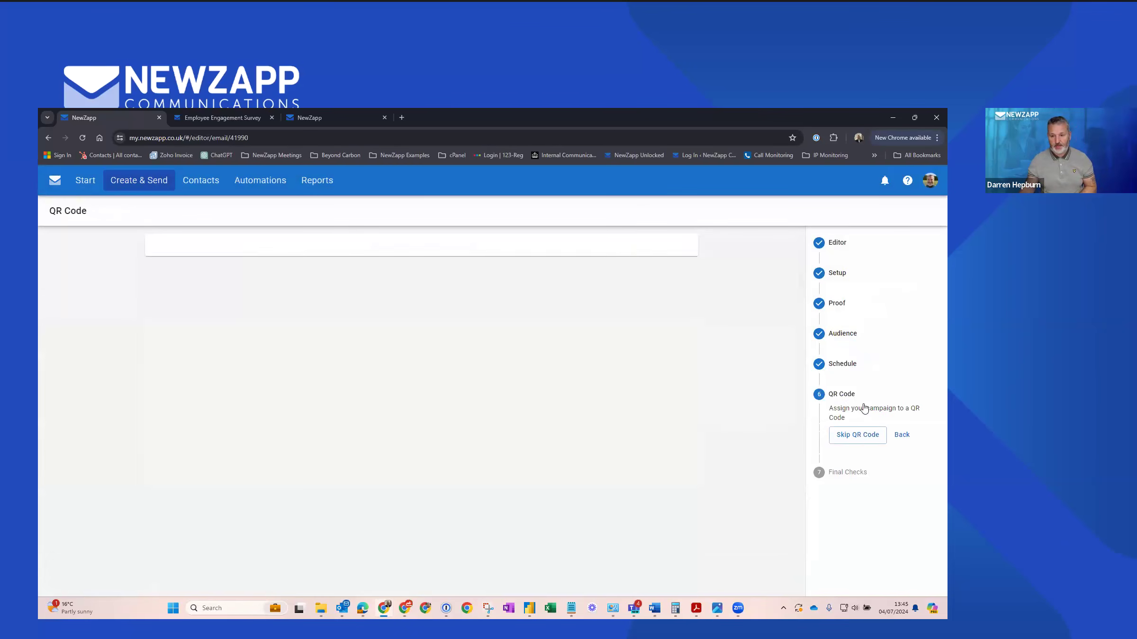
left_click(860, 438)
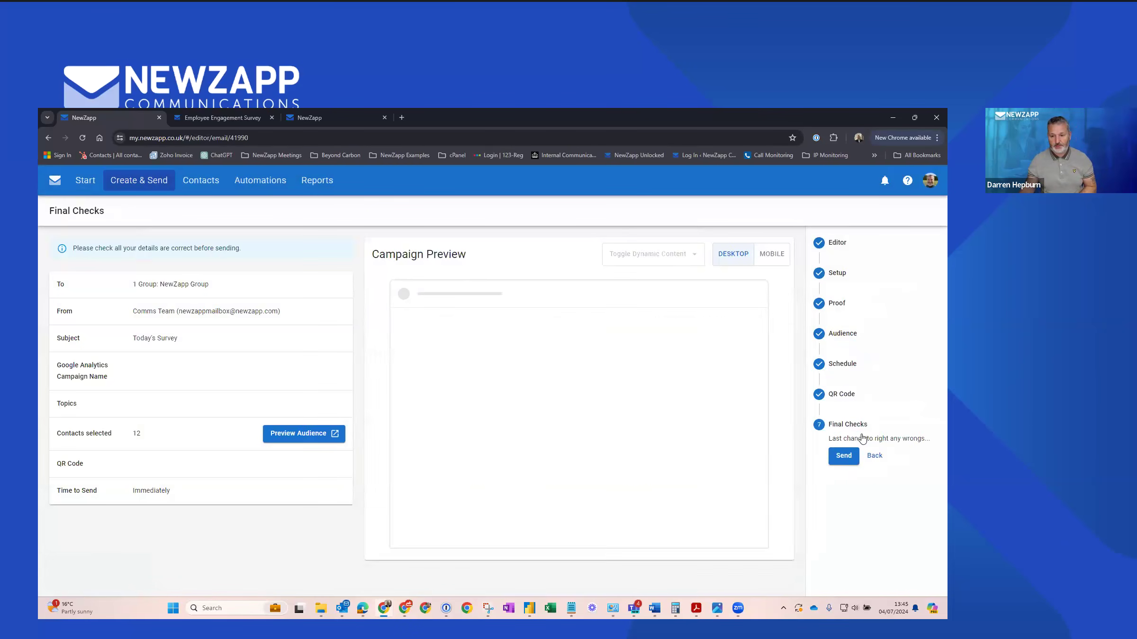
left_click(835, 456)
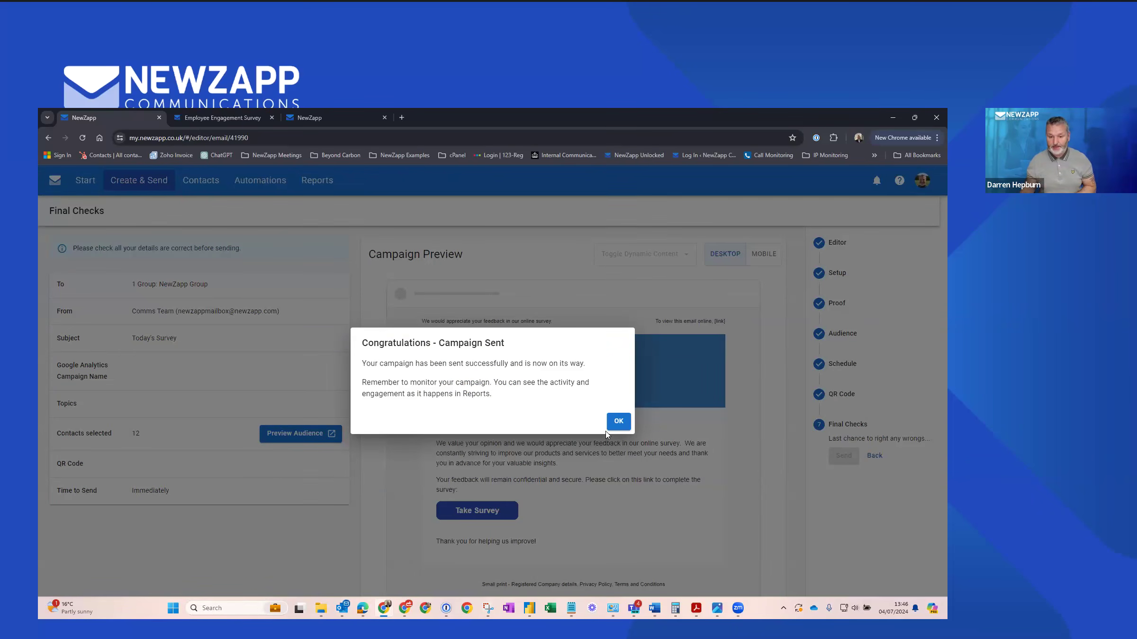
left_click(621, 426)
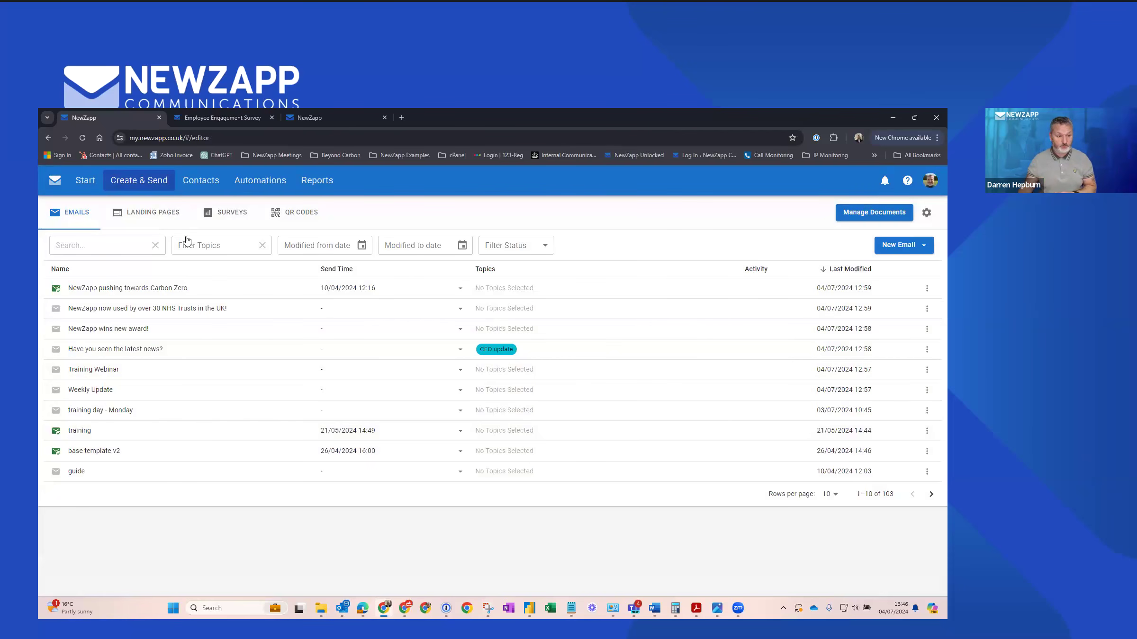
Open the "NewZapp wins new award!" email for editing and add a button in its empty content area
left_click(927, 330)
left_click(899, 350)
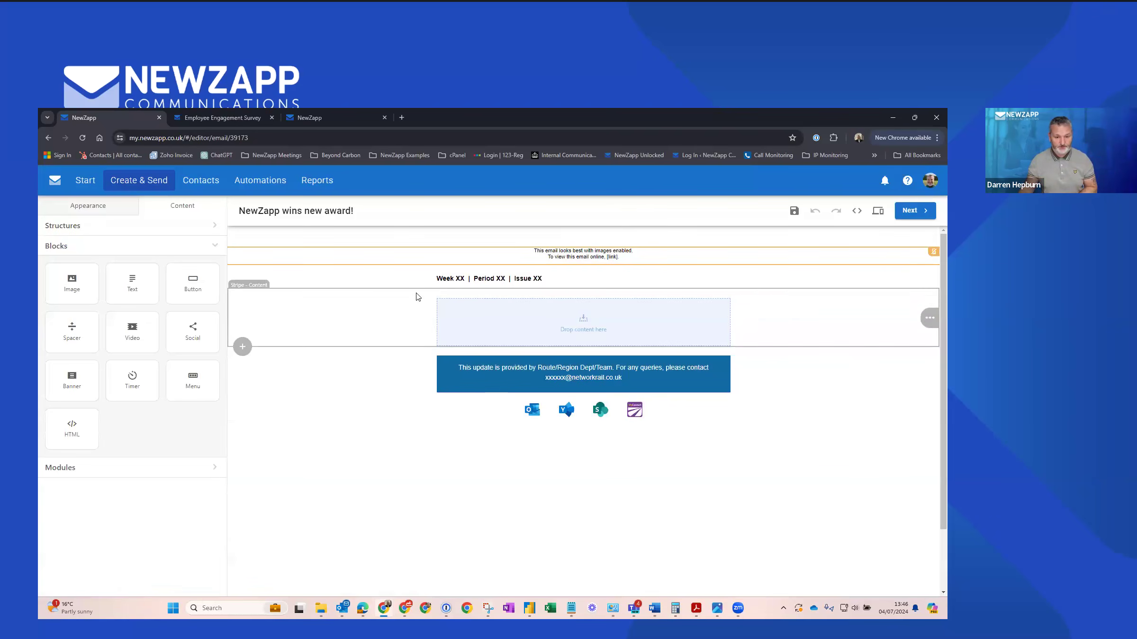
scroll(418, 345, "up", 1)
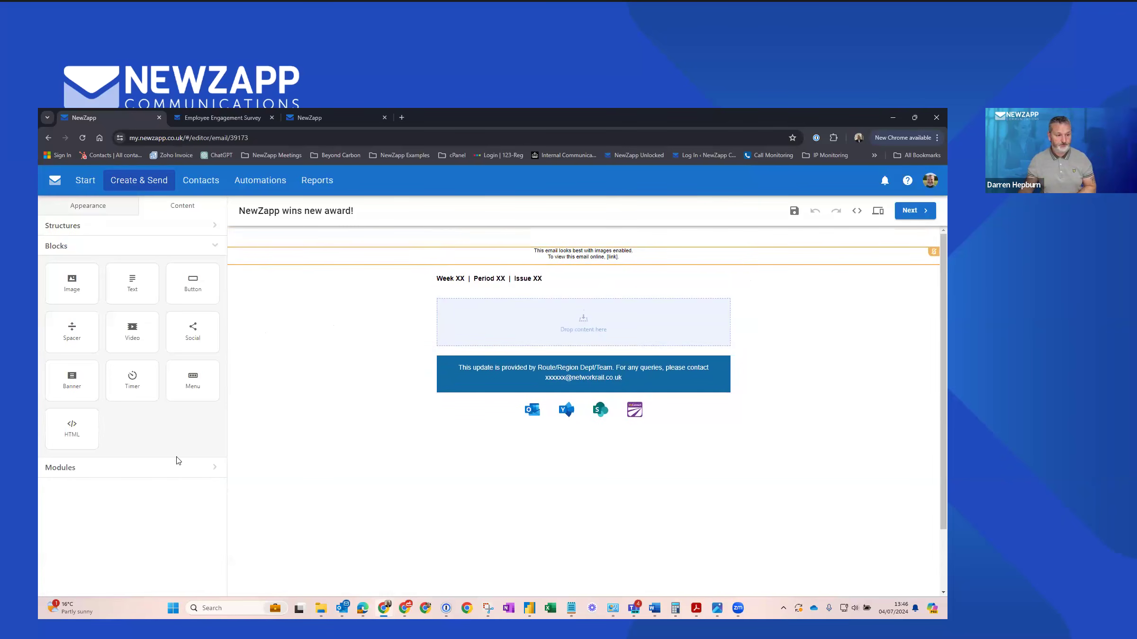
left_click_drag(193, 283, 580, 314)
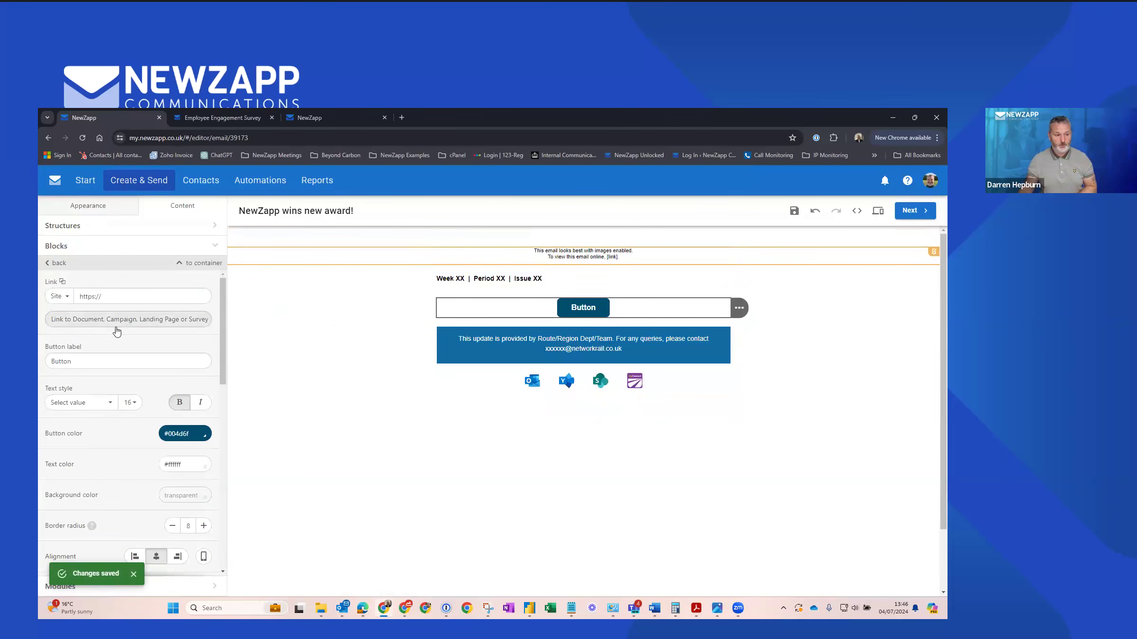
Label the new button "Complete Survey" and open the choices for linking it to a document, campaign, landing page or survey
double_click(85, 361)
type("Complete Survey")
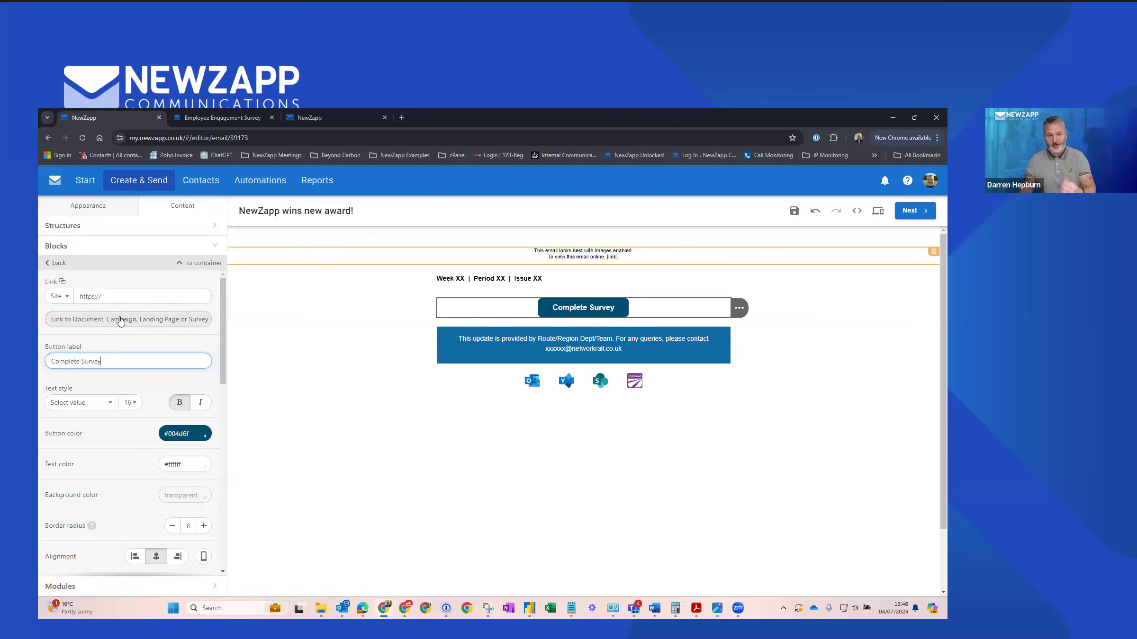
left_click(187, 323)
Go back to the list of surveys and look over the result graphs of "Latest Survey"
left_click(156, 180)
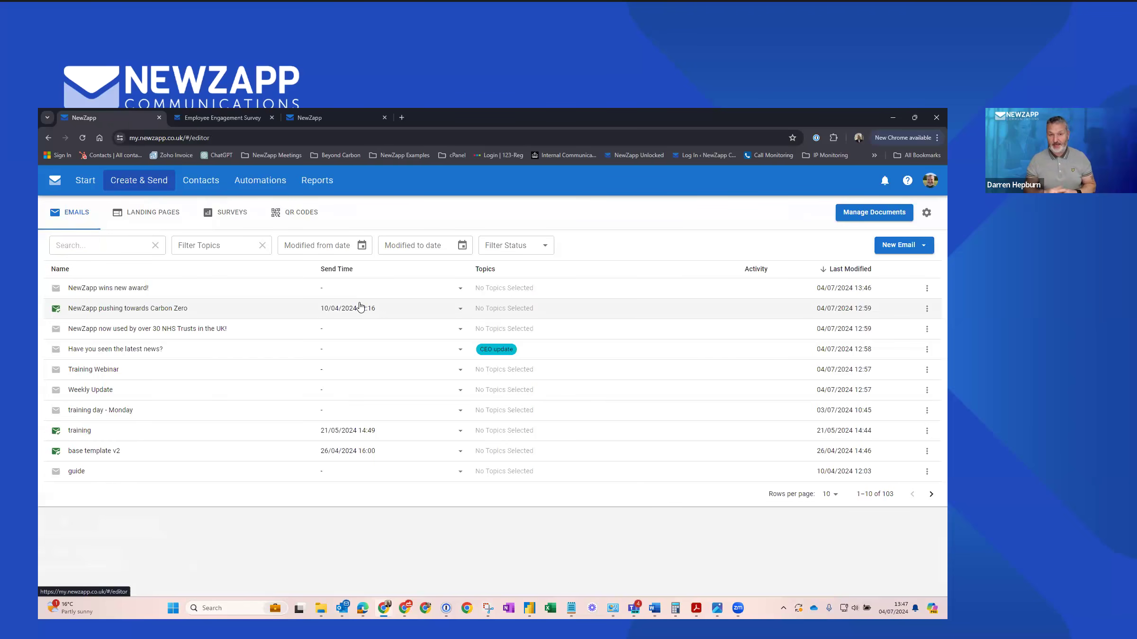
left_click(225, 217)
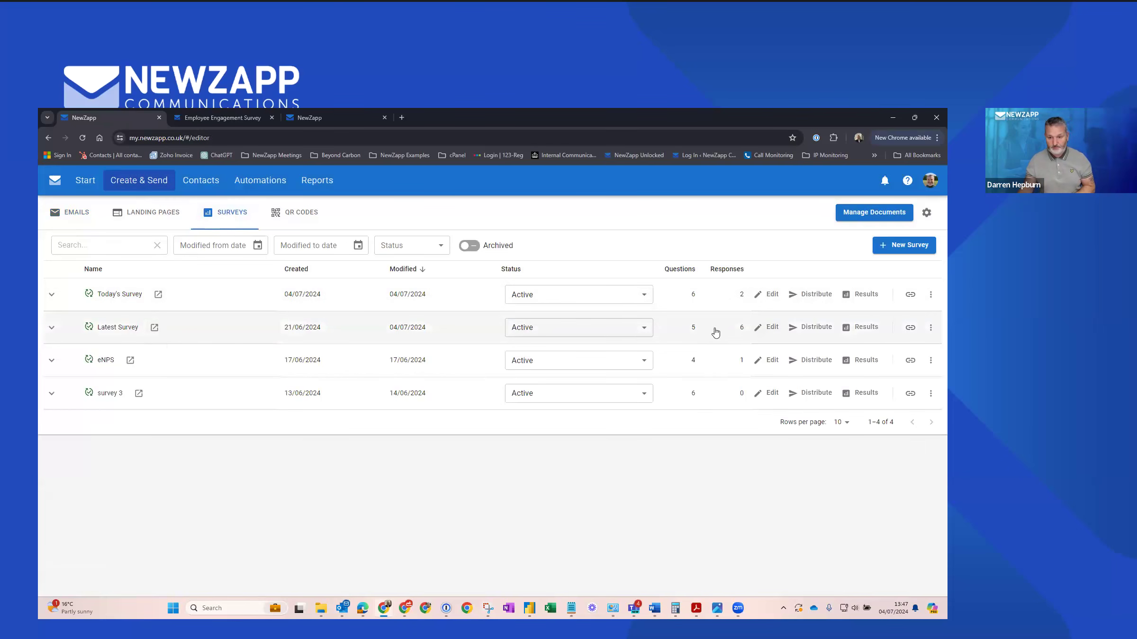
left_click(859, 329)
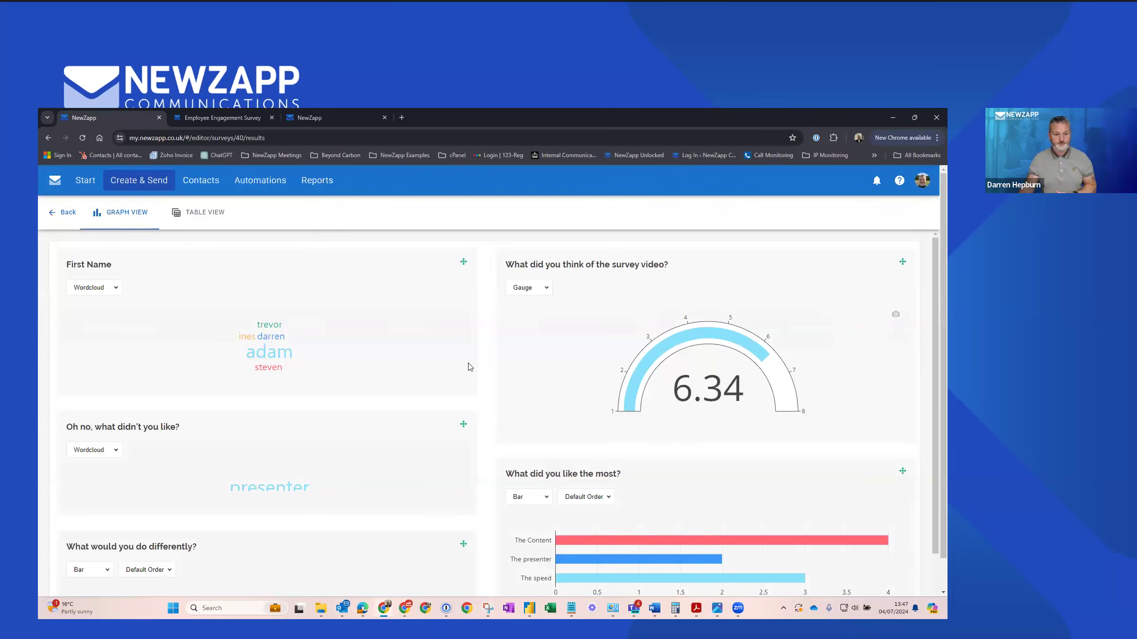
scroll(468, 366, "down", 3)
scroll(469, 366, "up", 3)
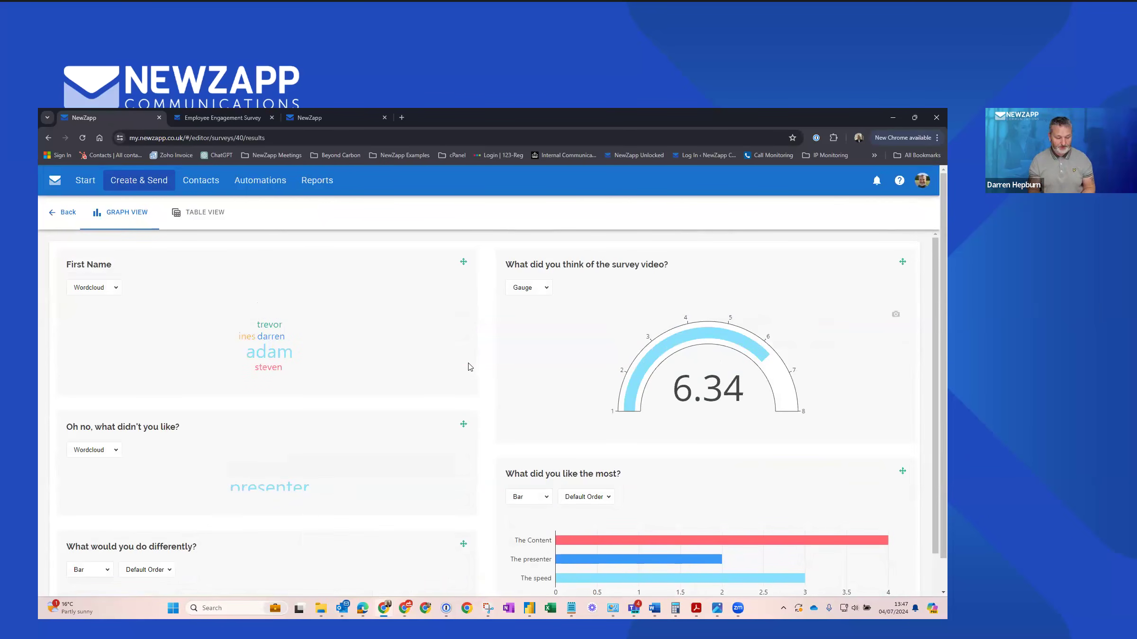
scroll(118, 312, "down", 2)
scroll(126, 310, "up", 2)
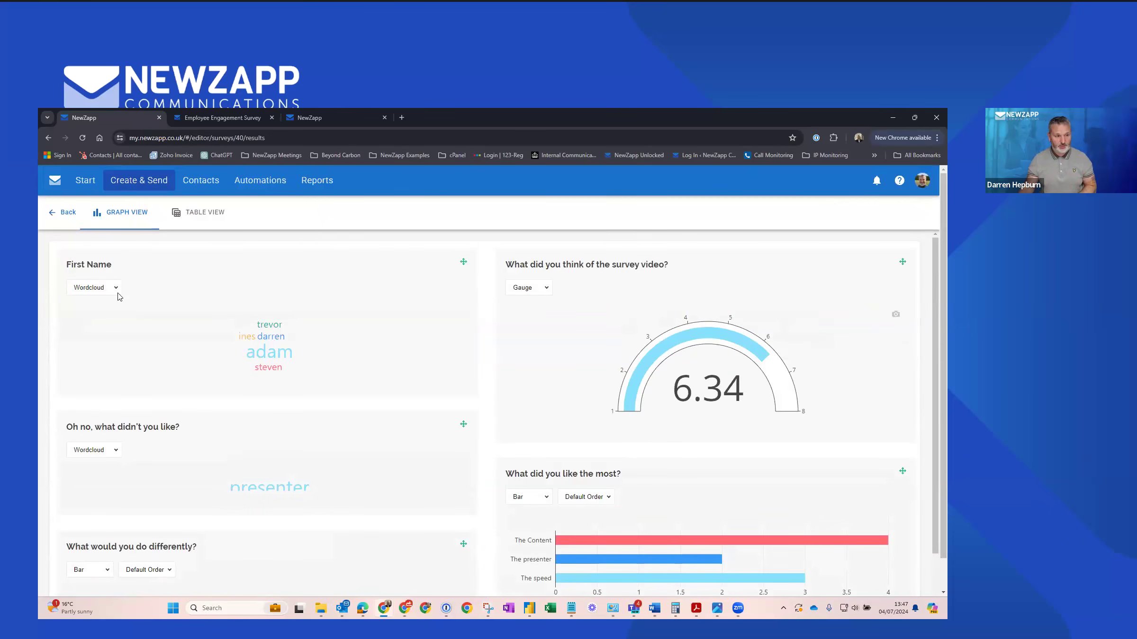
Display the First Name answers as texts in a table and look over the other result graphs
left_click(116, 289)
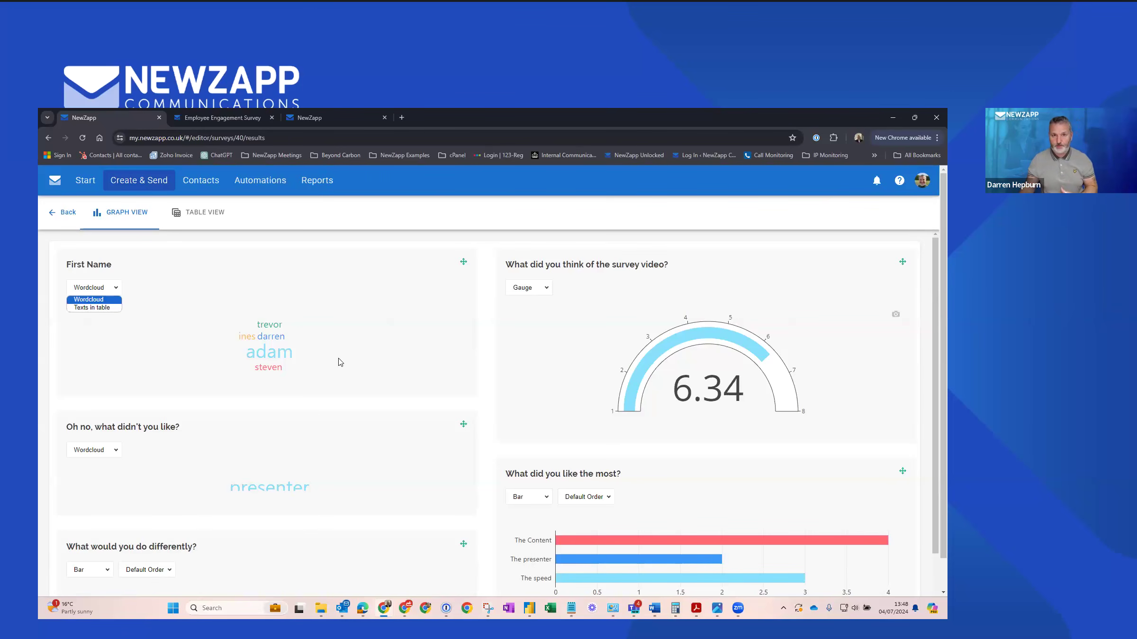
left_click(111, 308)
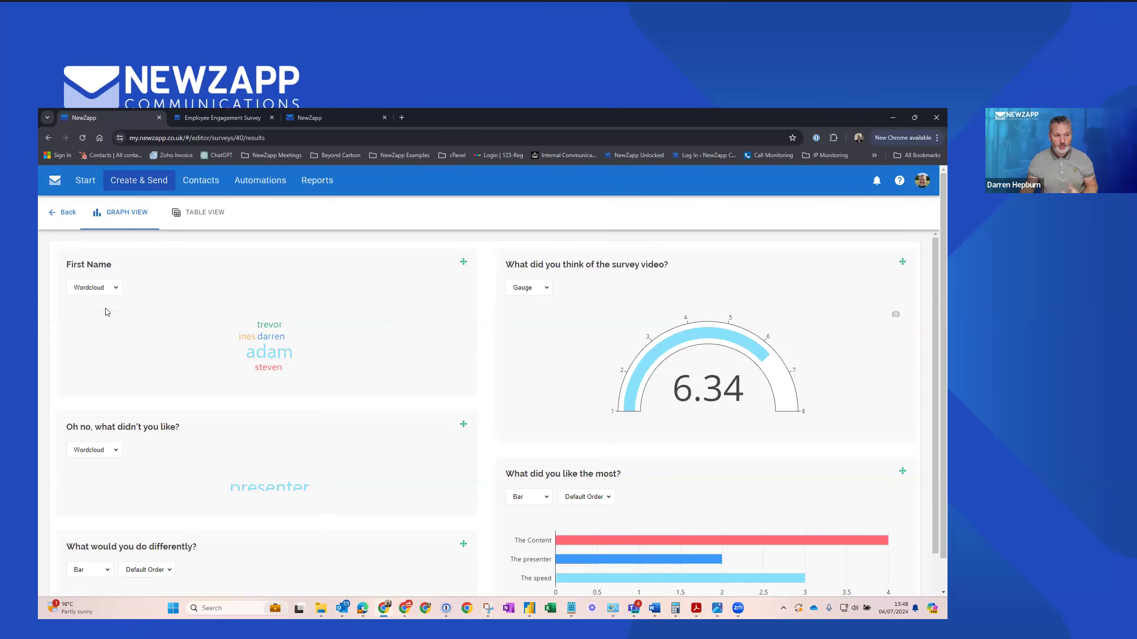
scroll(148, 372, "down", 2)
scroll(148, 371, "up", 2)
scroll(442, 393, "down", 3)
scroll(442, 392, "up", 2)
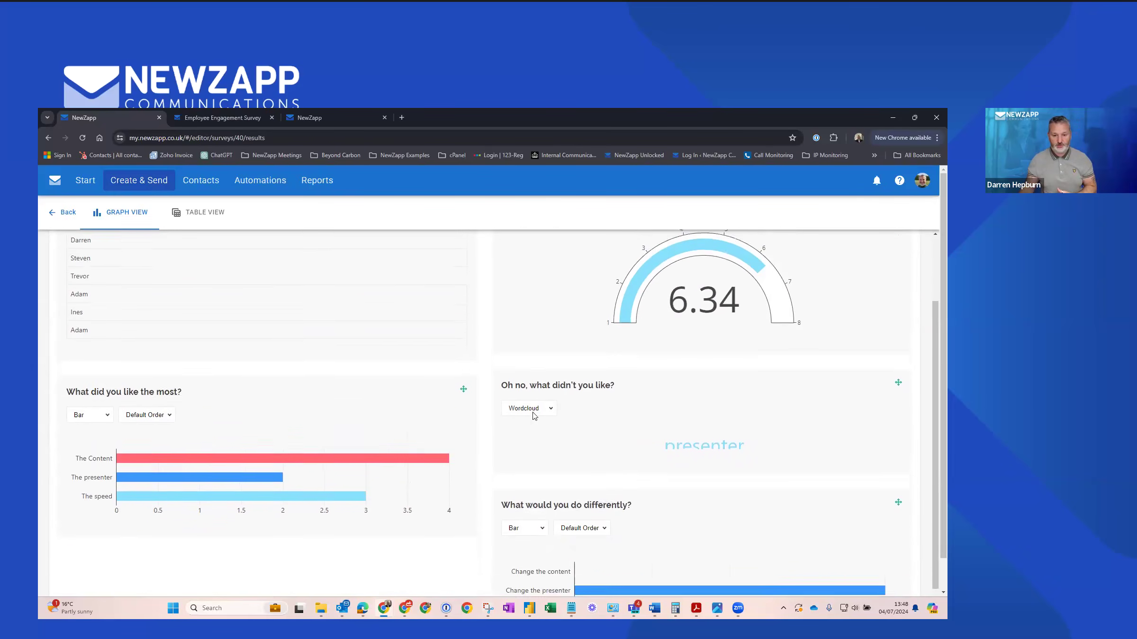
Show "Oh no, what didn't you like?" as texts in a table and "What did you think of the survey video?" as a bullet chart
scroll(611, 428, "down", 2)
left_click(529, 362)
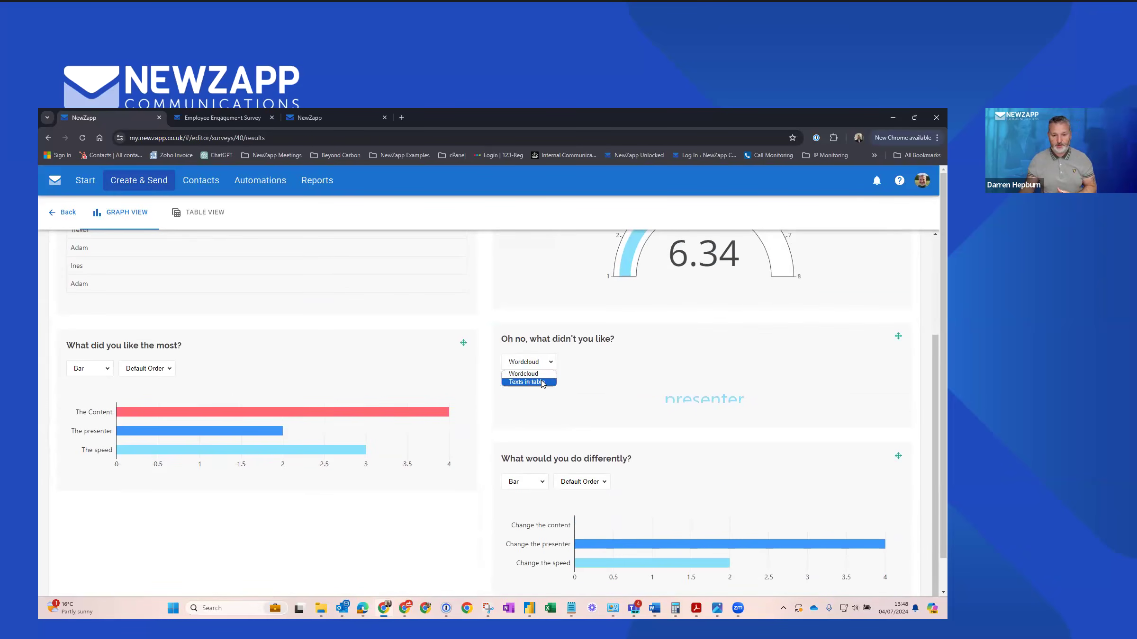
left_click(526, 381)
scroll(386, 407, "up", 3)
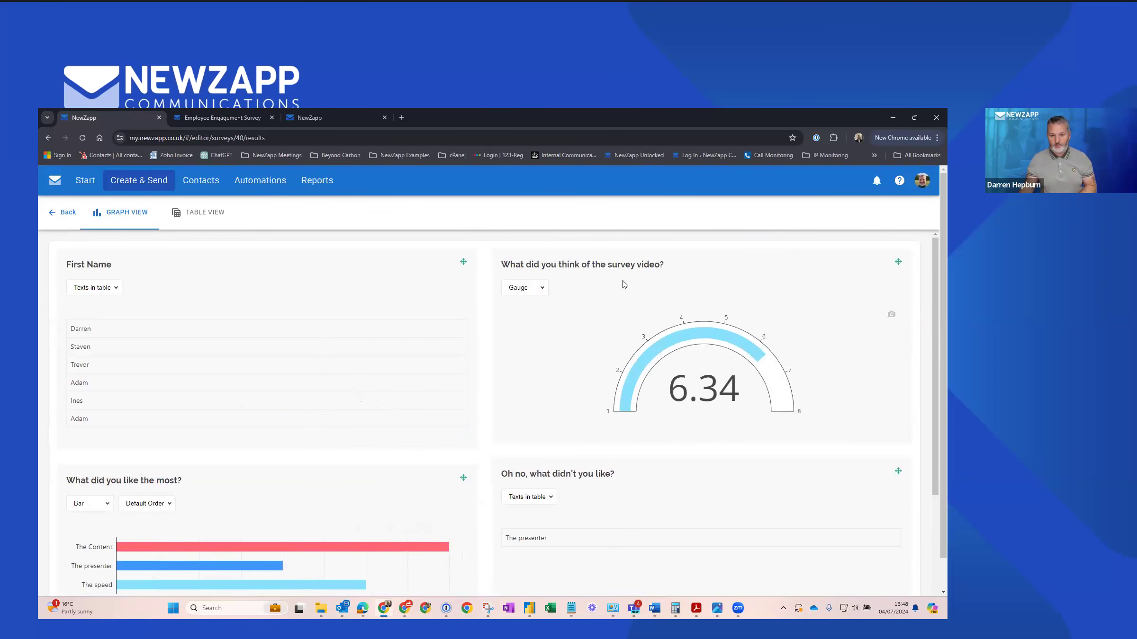
left_click(544, 292)
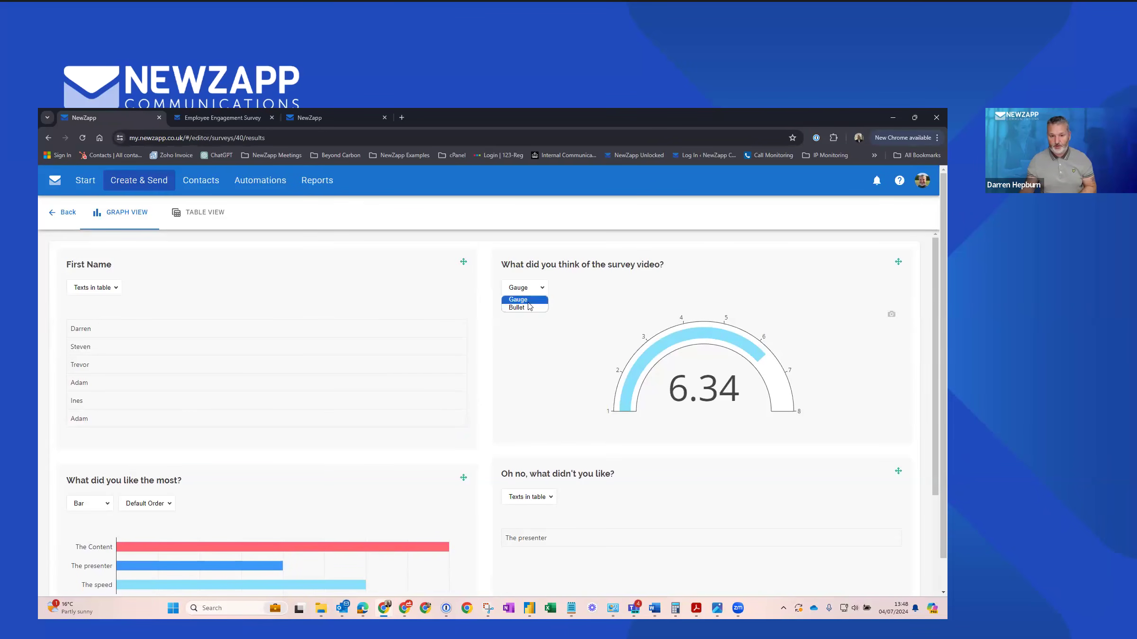
left_click(528, 308)
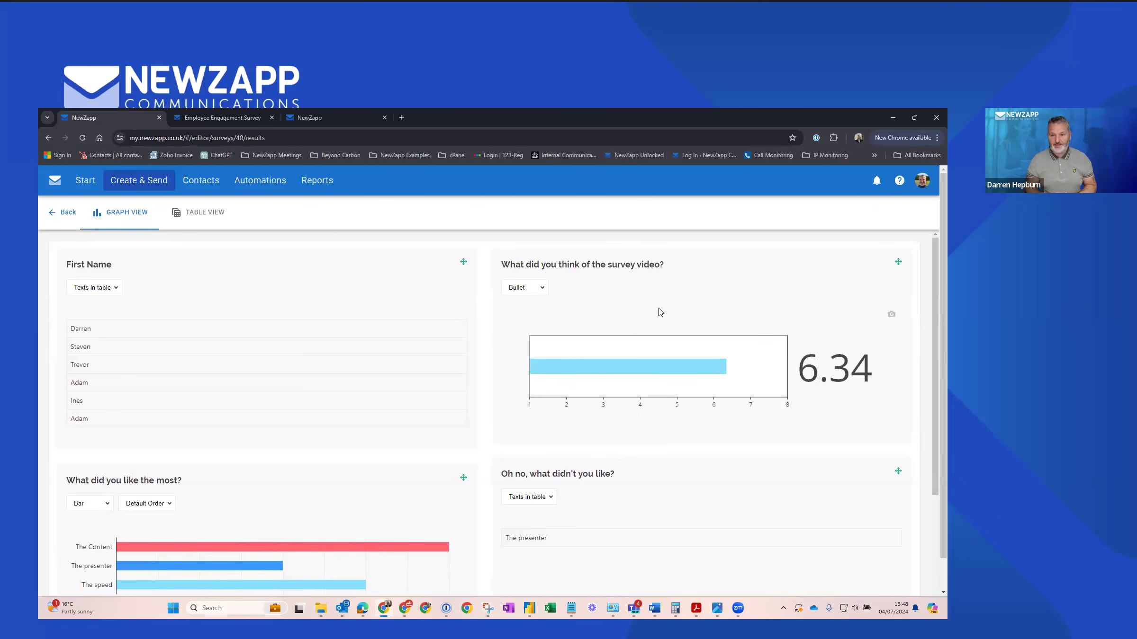
Examine the bar charts for "What did you like the most?" and "What would you do differently?" in the survey results
scroll(429, 338, "down", 3)
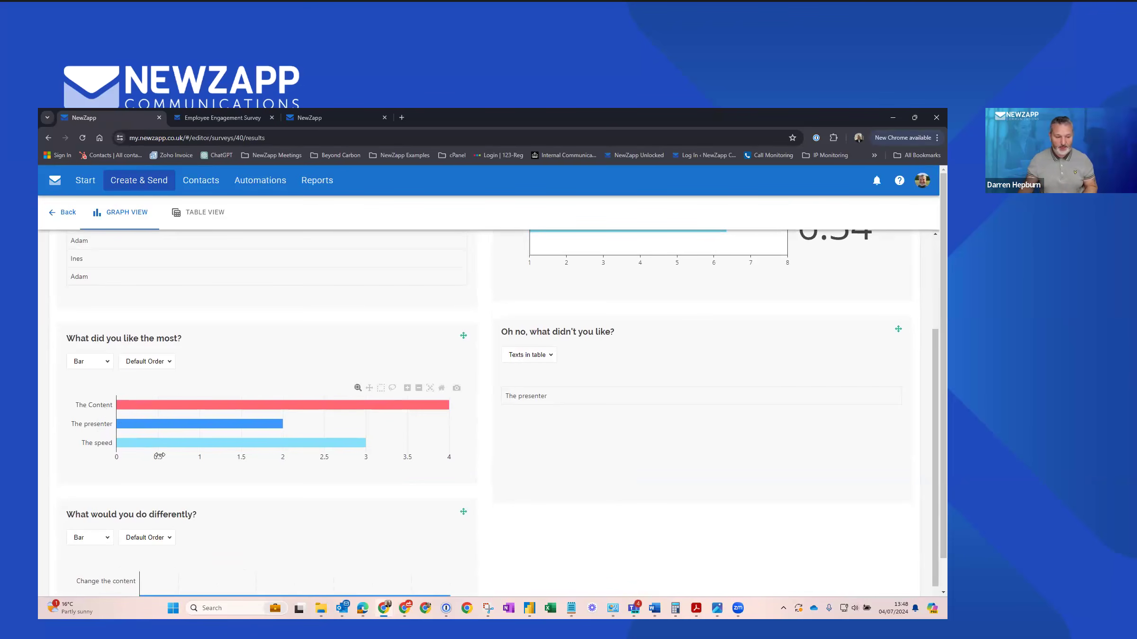
scroll(159, 456, "down", 2)
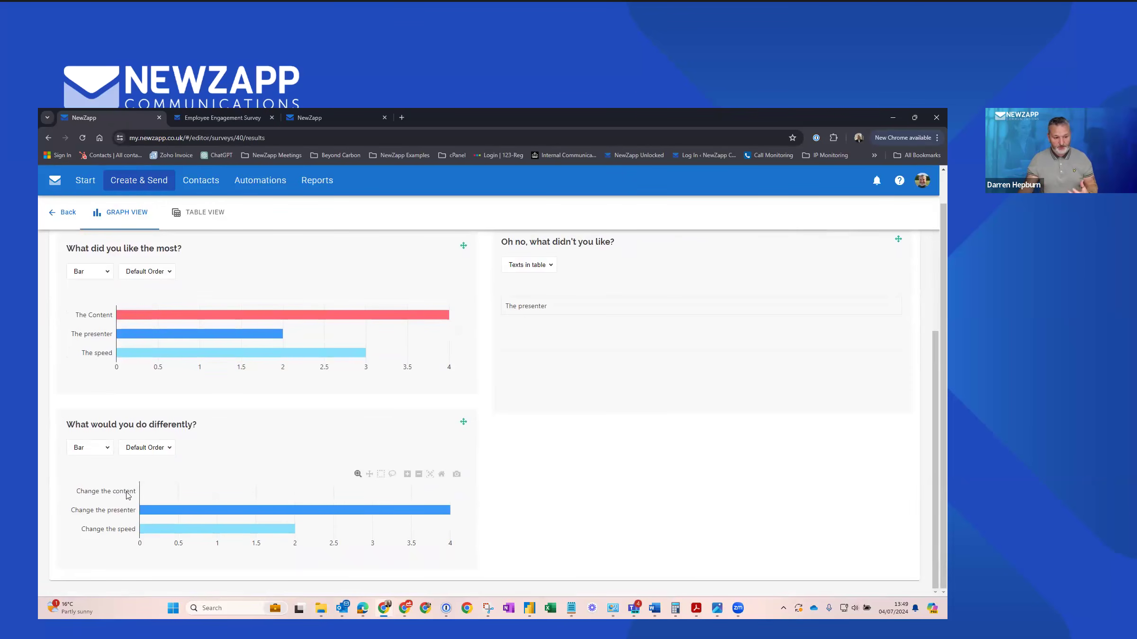
mouse_move(175, 543)
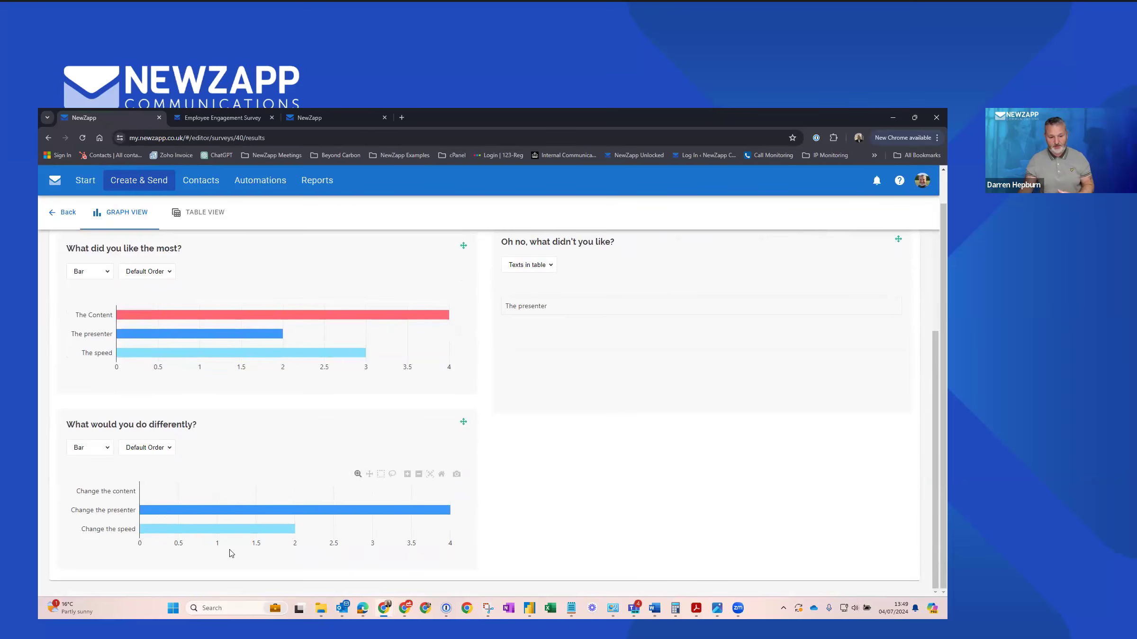
scroll(332, 477, "up", 3)
scroll(391, 482, "down", 1)
scroll(360, 445, "up", 3)
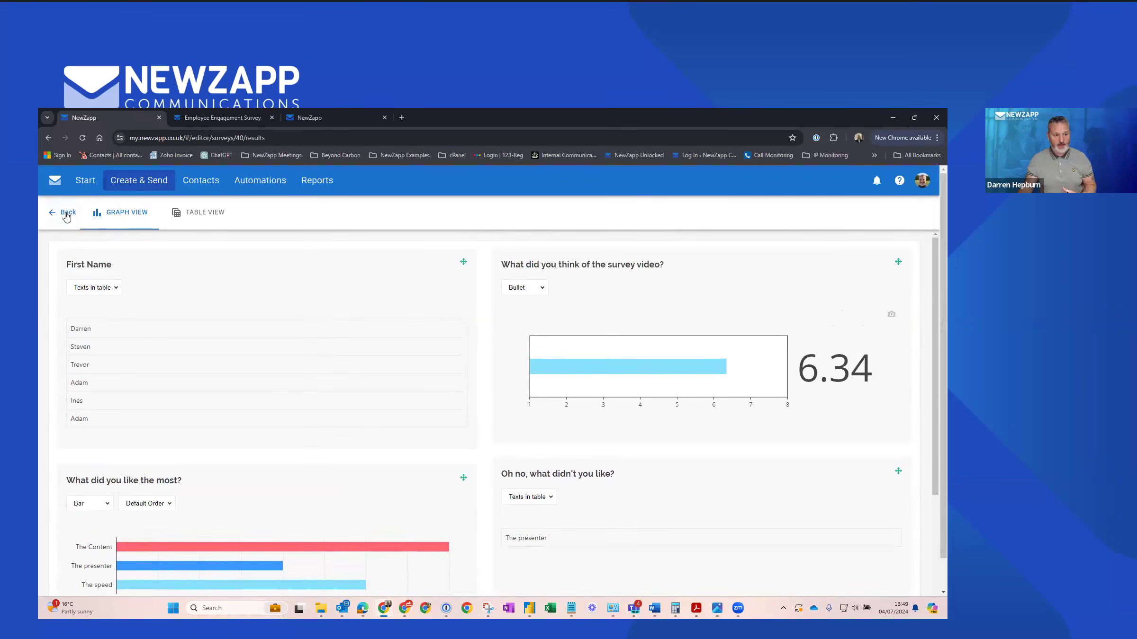
Open "Latest Survey" for editing and inspect the visibility condition of the question "Oh no, what didn't you like?"
left_click(66, 214)
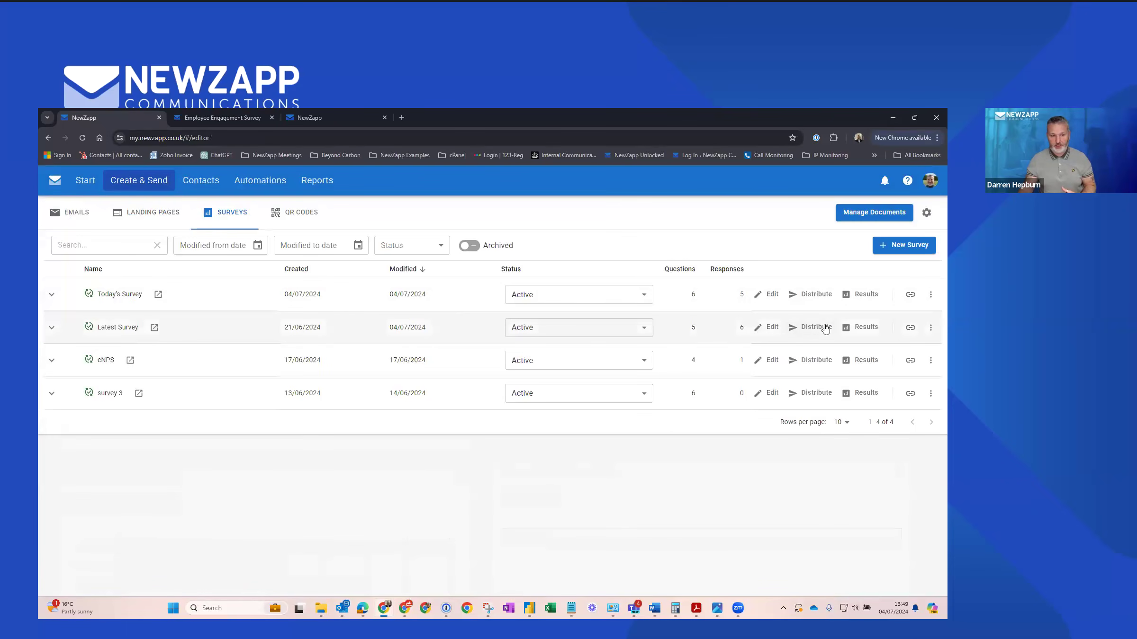
left_click(772, 328)
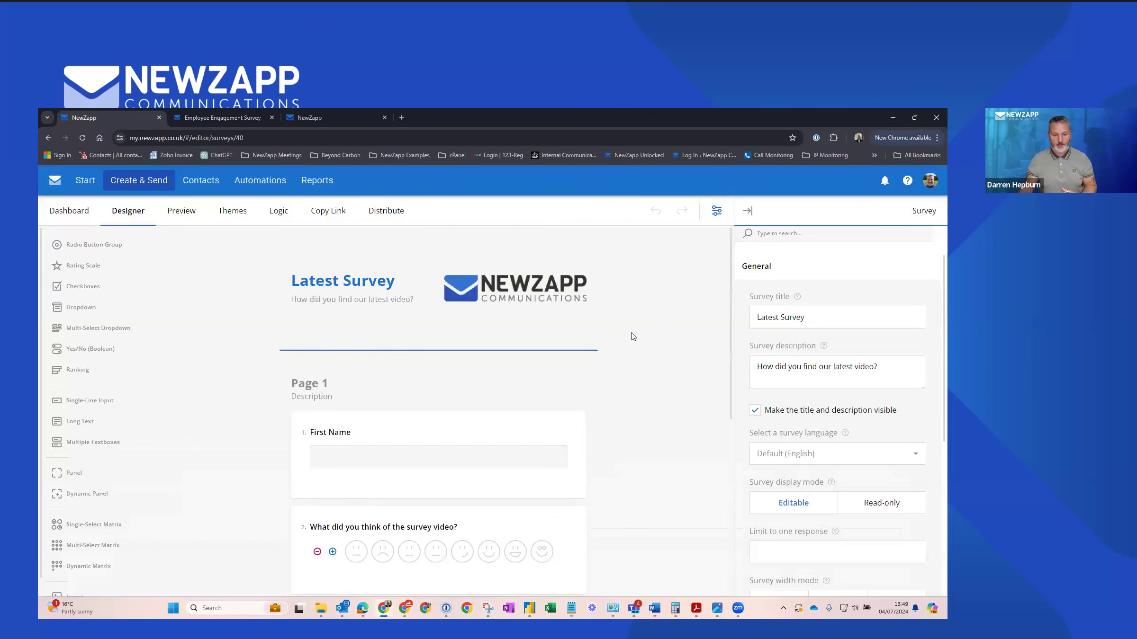
scroll(633, 337, "down", 2)
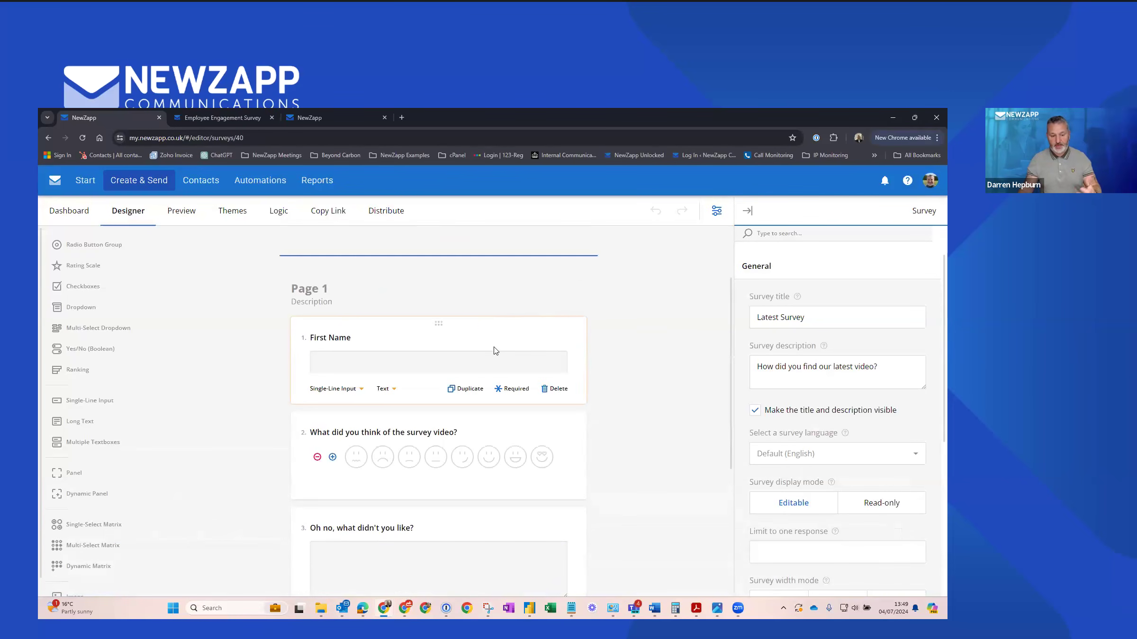
scroll(495, 350, "down", 2)
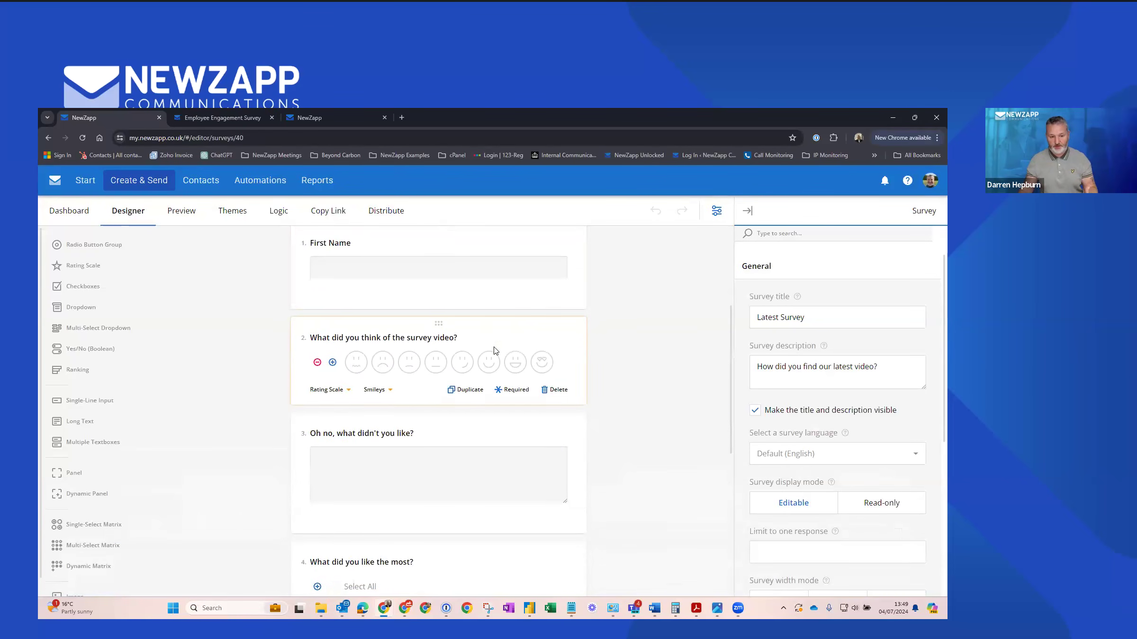
scroll(495, 351, "down", 2)
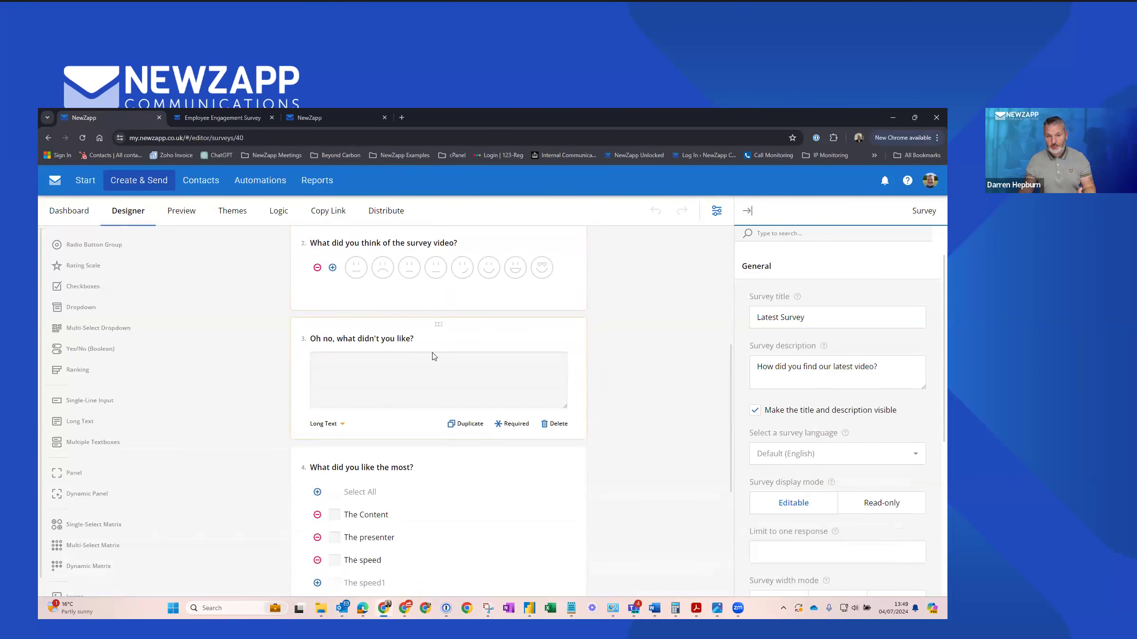
left_click(450, 351)
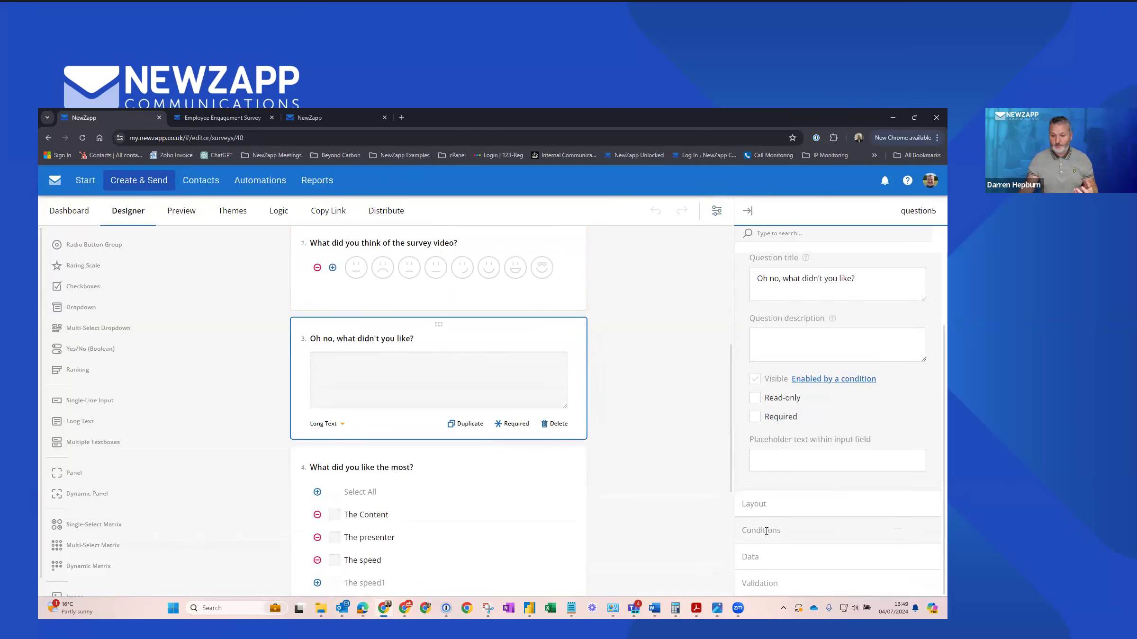
left_click(762, 531)
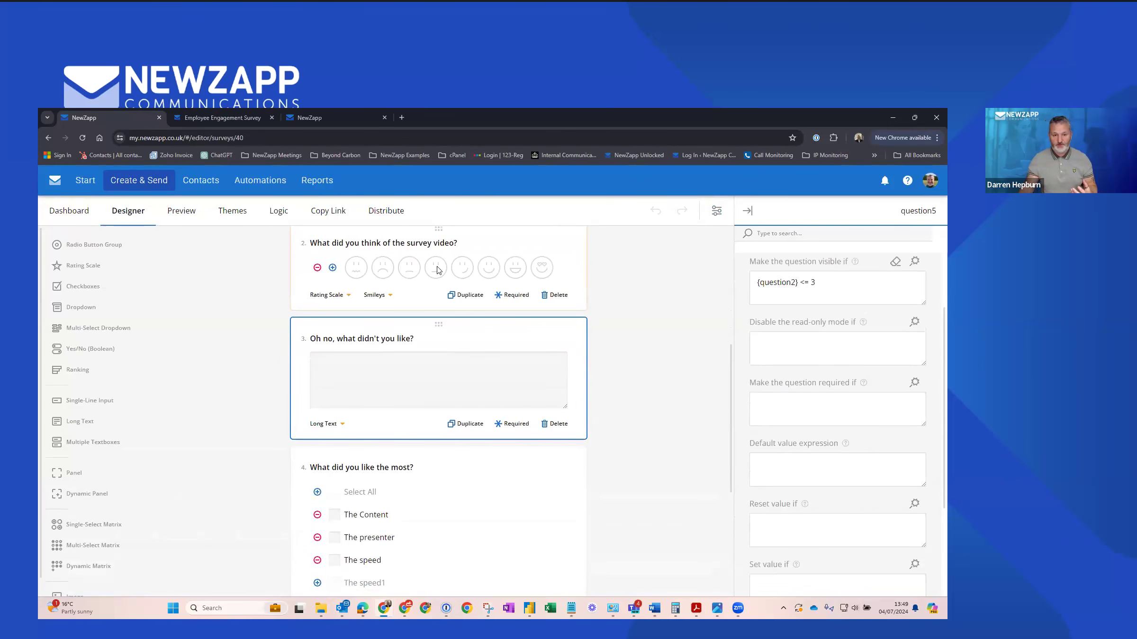
Preview the survey's conditional question by rating the survey video with the second smiley, and return to the list of surveys
left_click(186, 212)
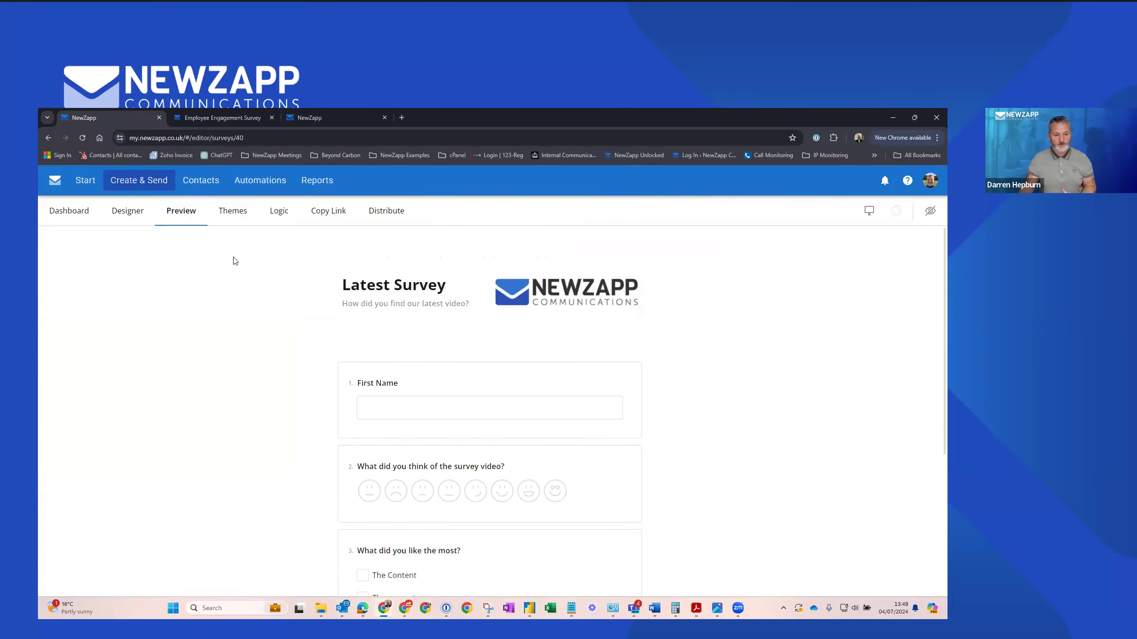
scroll(241, 284, "down", 2)
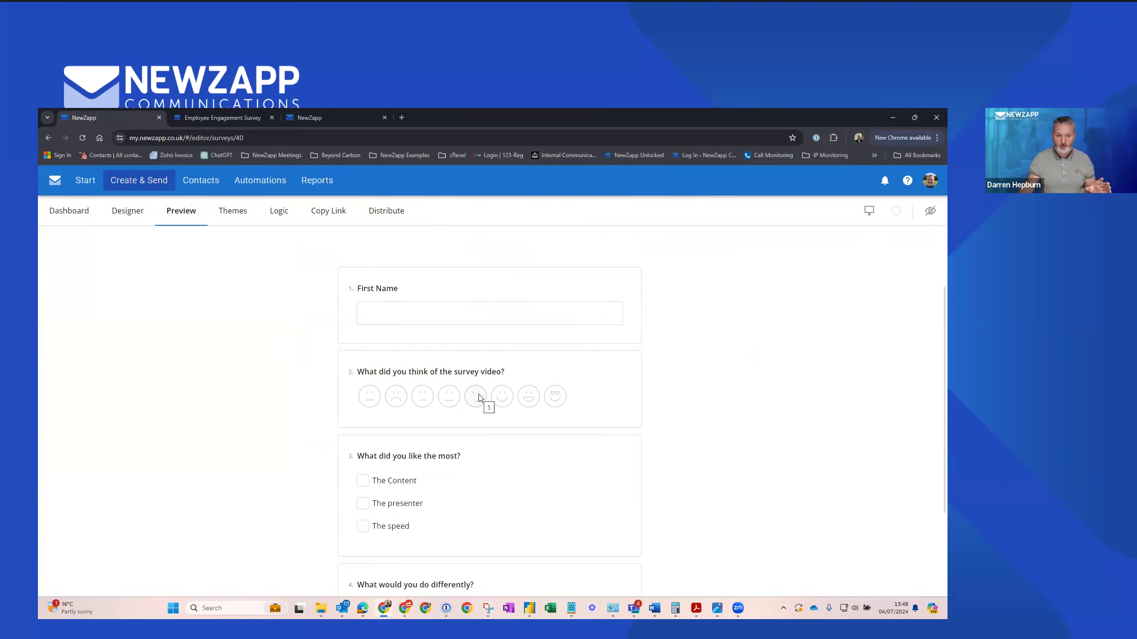
left_click(396, 398)
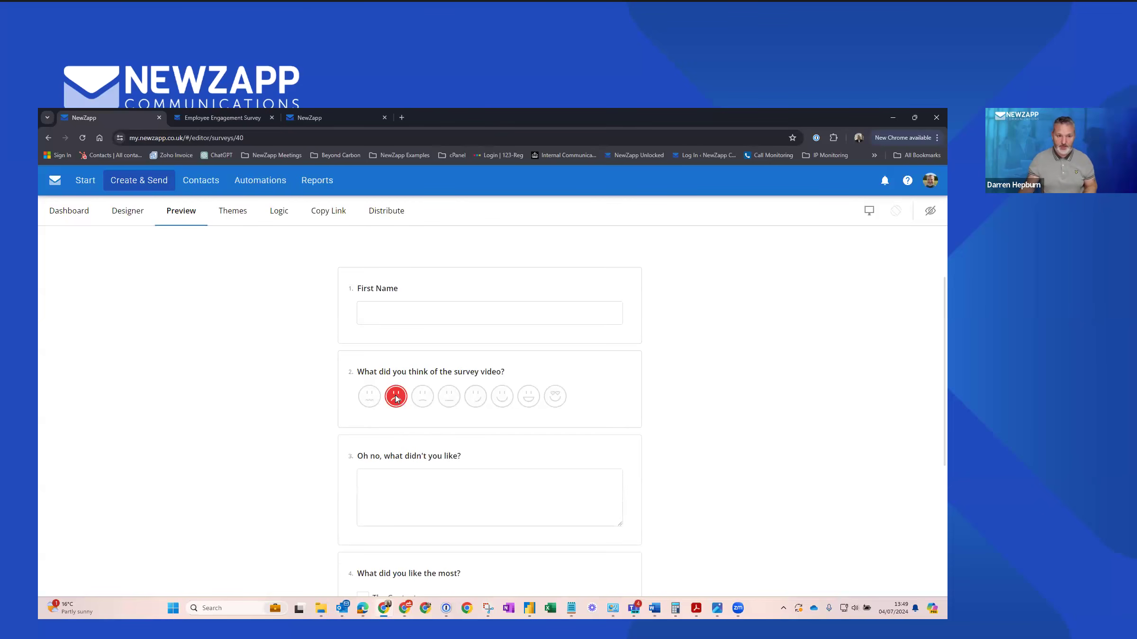
left_click(121, 216)
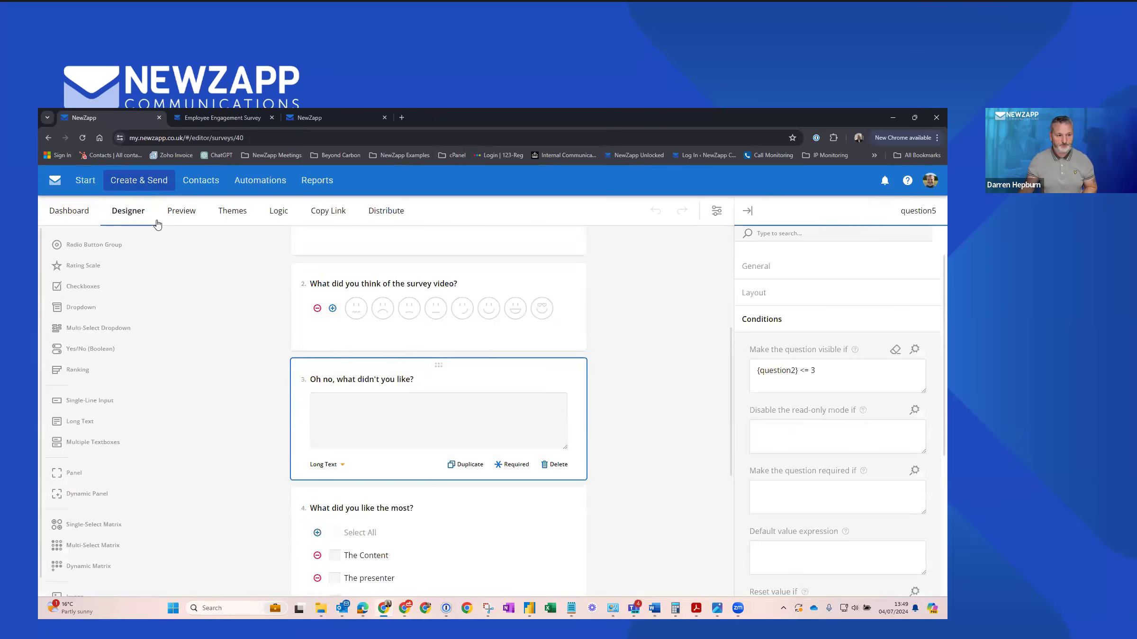
left_click(87, 217)
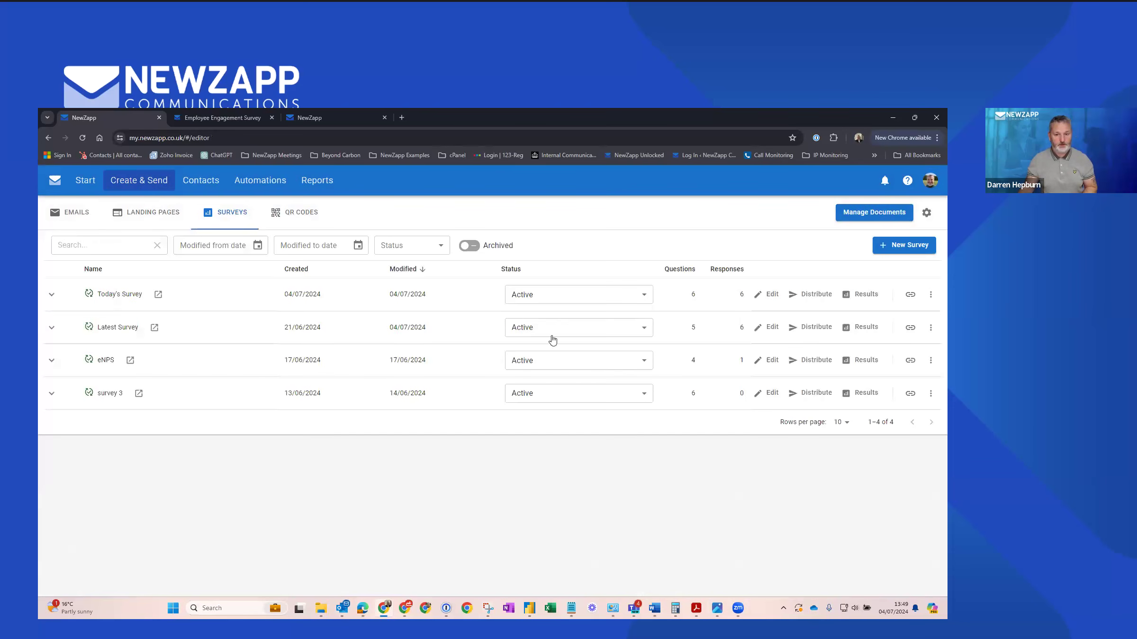
Copy the link to "Latest Survey" and look over its result graphs
left_click(911, 329)
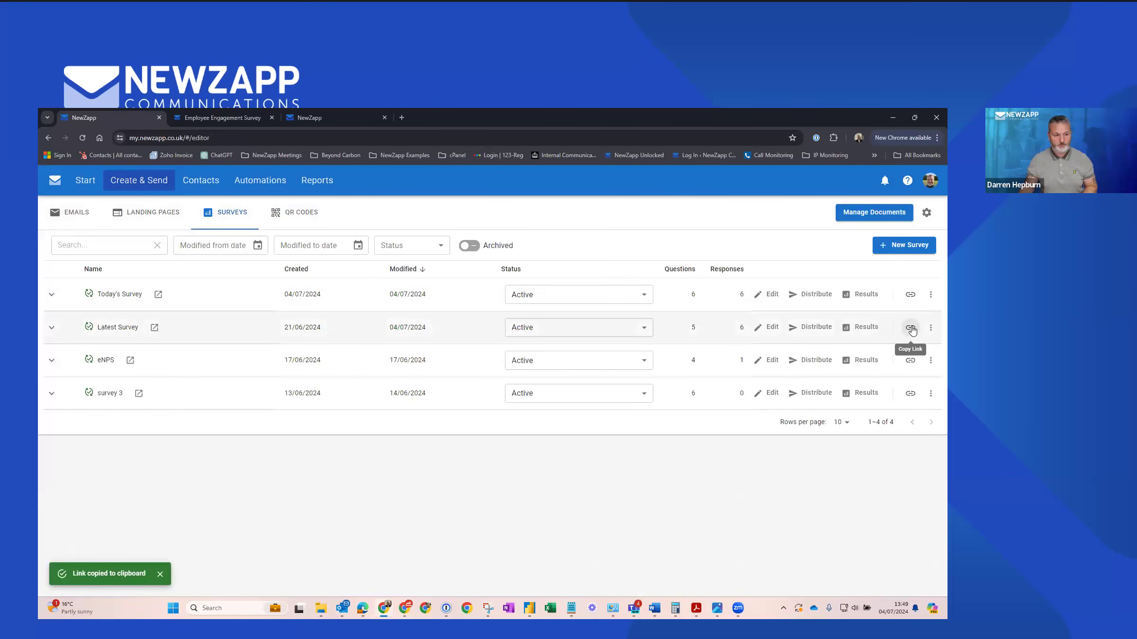
left_click(863, 328)
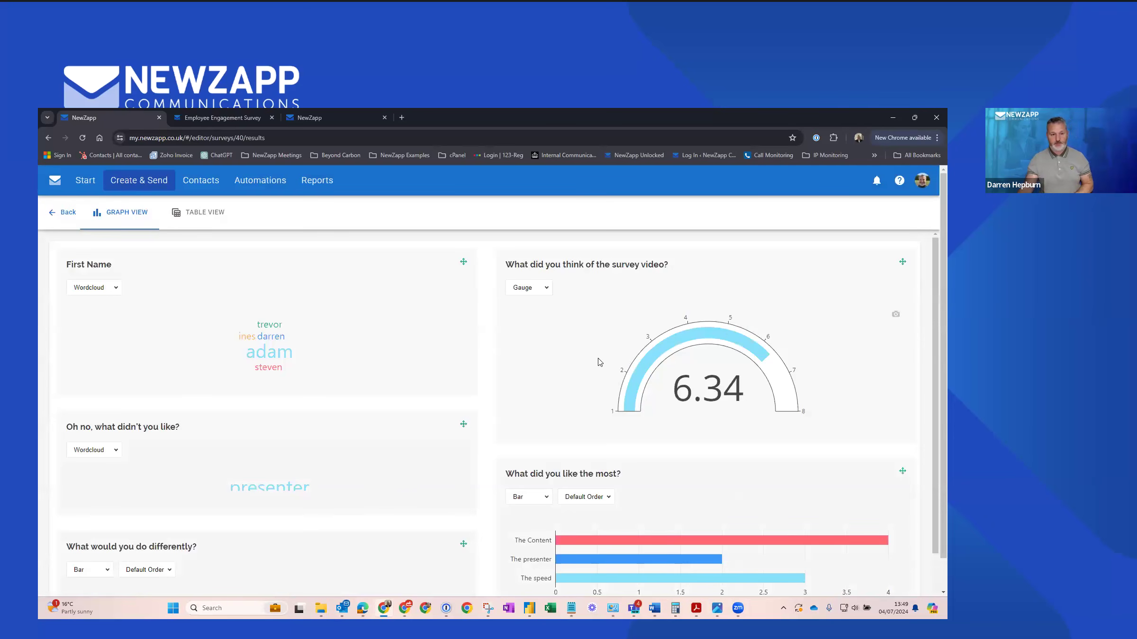
scroll(439, 359, "down", 2)
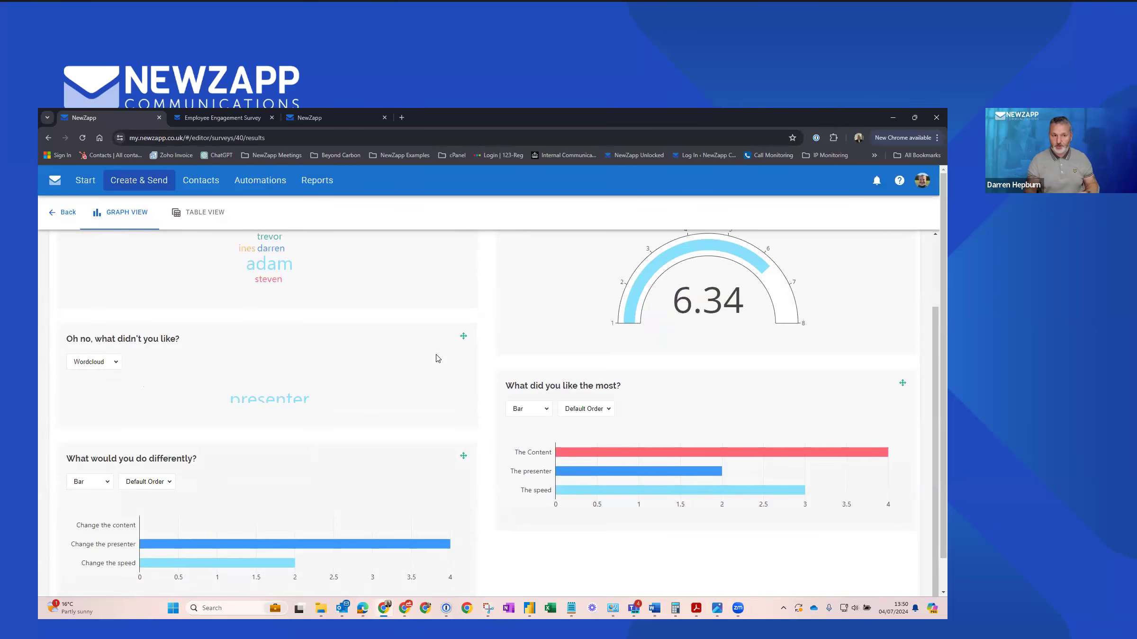
Export the tabular results of "Latest Survey" to Excel and return to the list of surveys
left_click(212, 217)
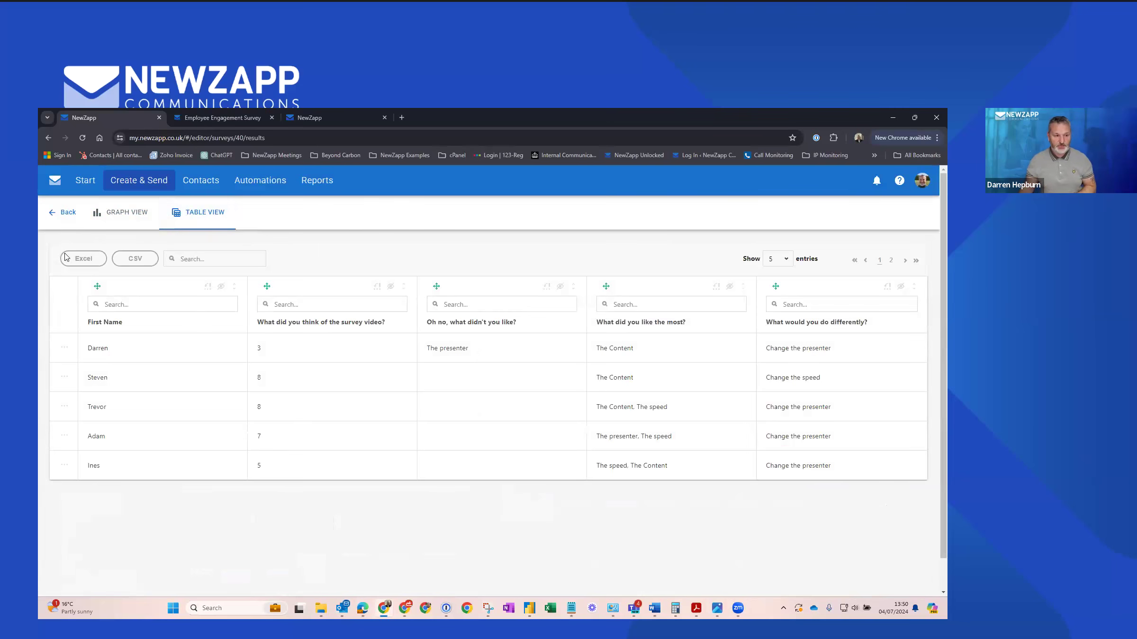
left_click(86, 263)
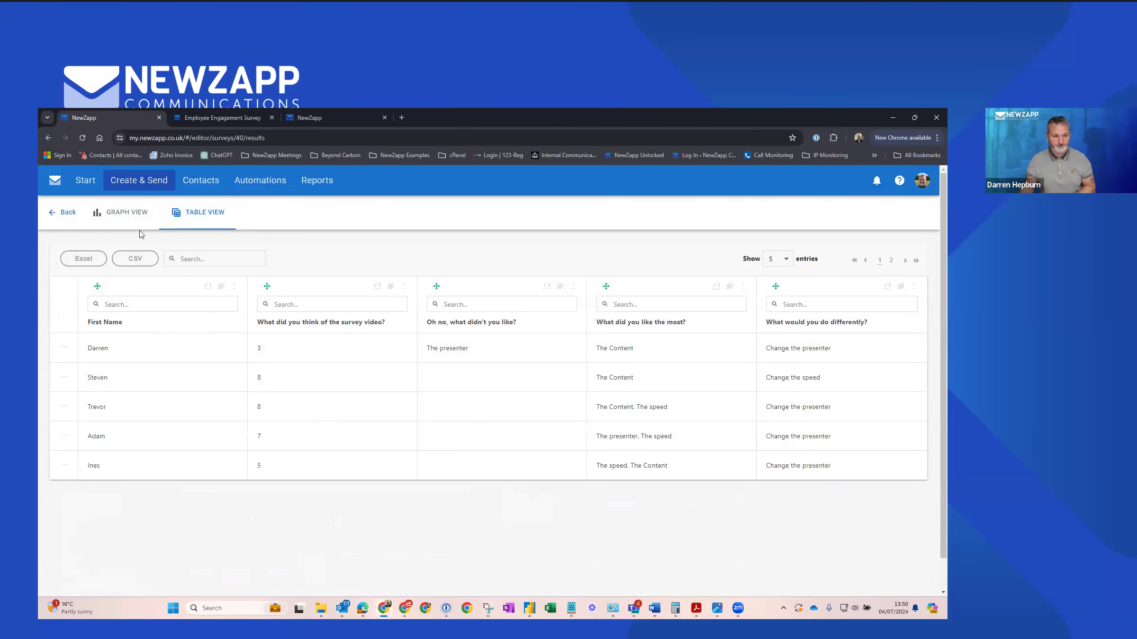
left_click(64, 213)
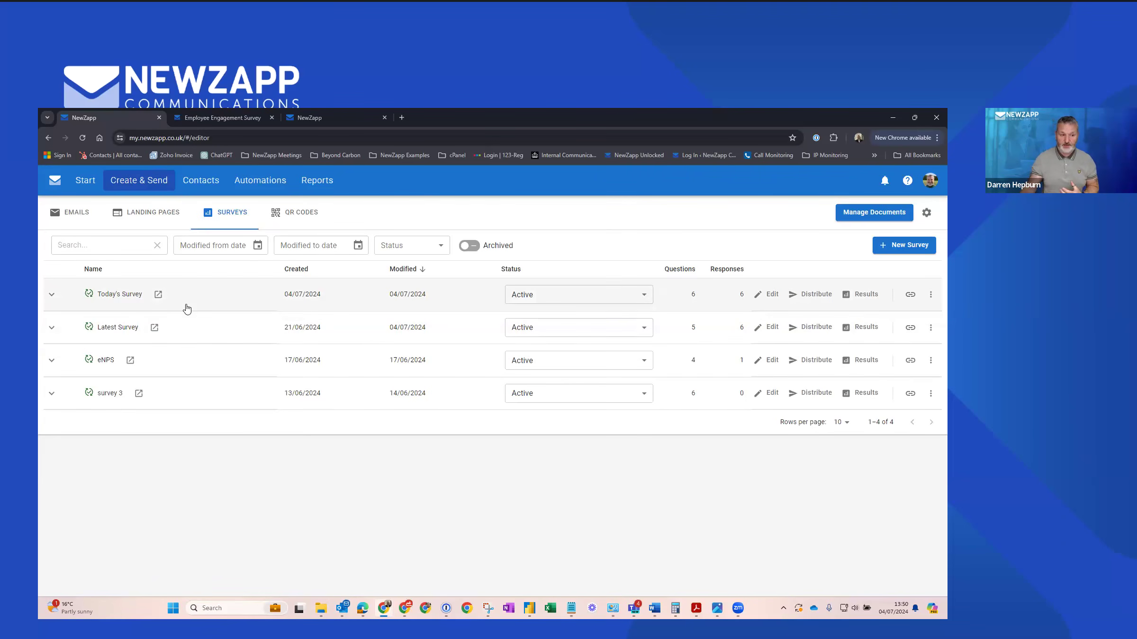
Look over the questions of "Today's Survey" in its design view and go to the list of emails
left_click(770, 298)
scroll(601, 330, "down", 3)
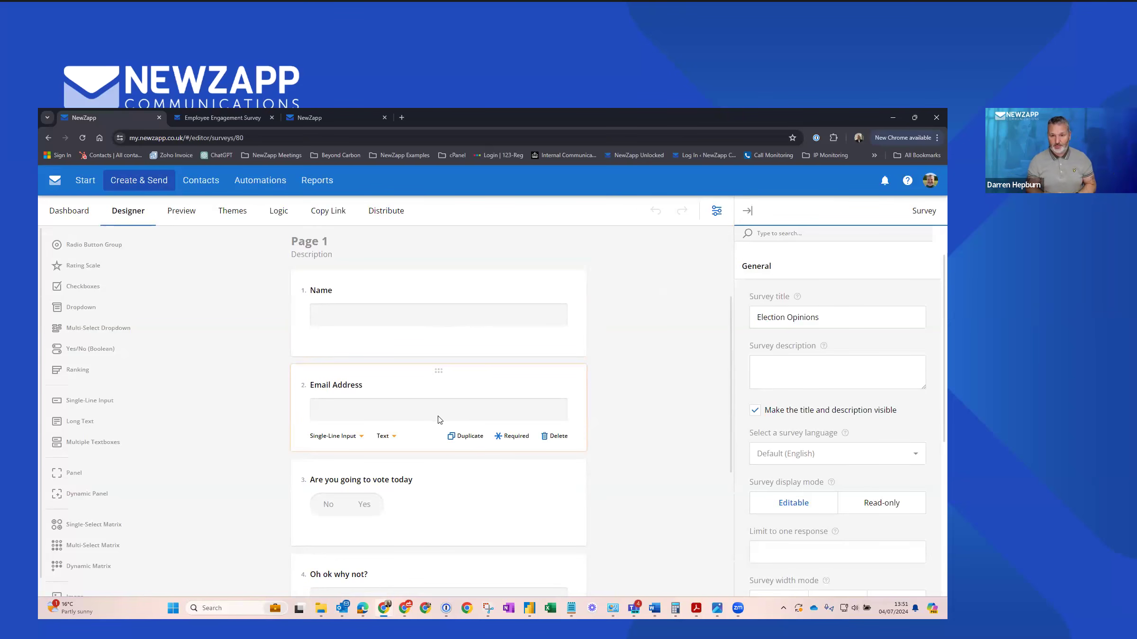
scroll(609, 331, "down", 8)
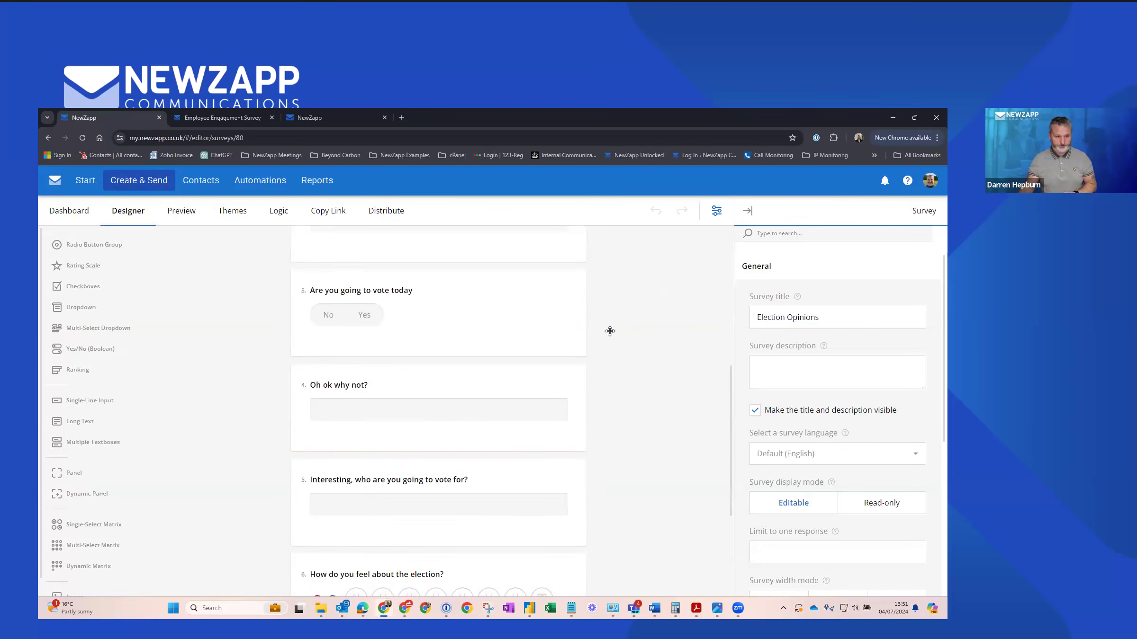
left_click(71, 210)
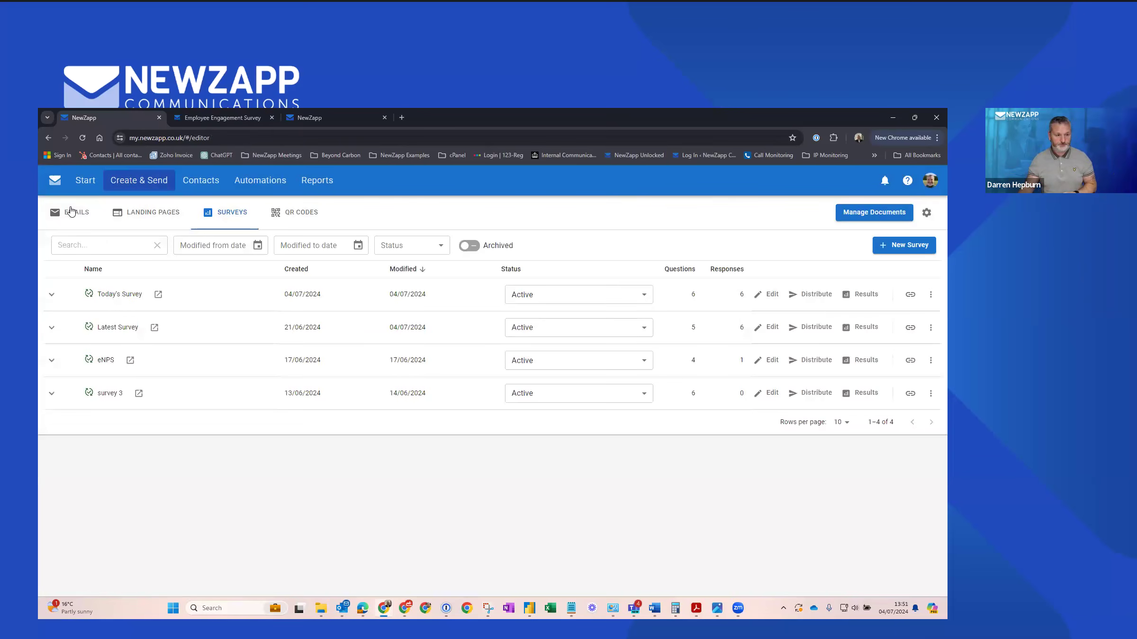
left_click(77, 214)
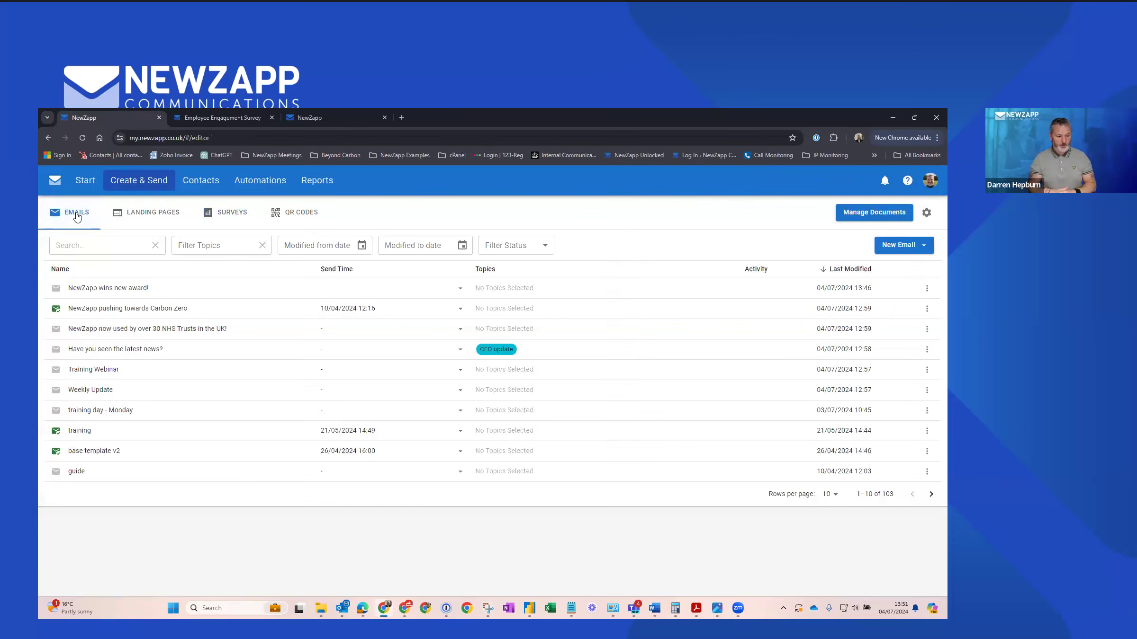